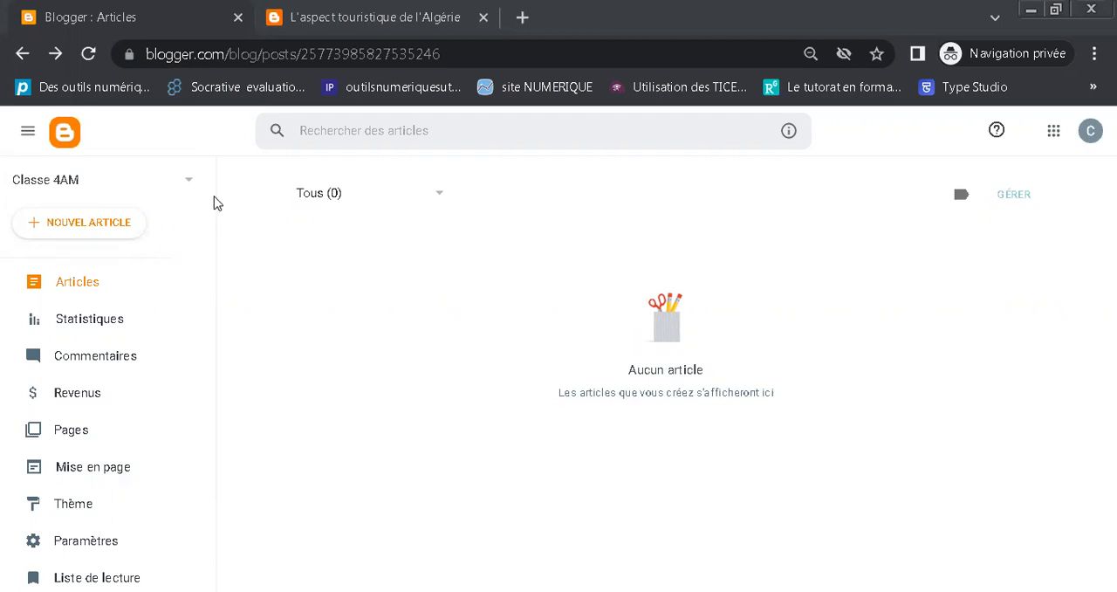
Step: Create a new article and paste the sentence "L'Algérie est un beau pays qui abrite de magnifiques paysages naturels." into its body
click(106, 230)
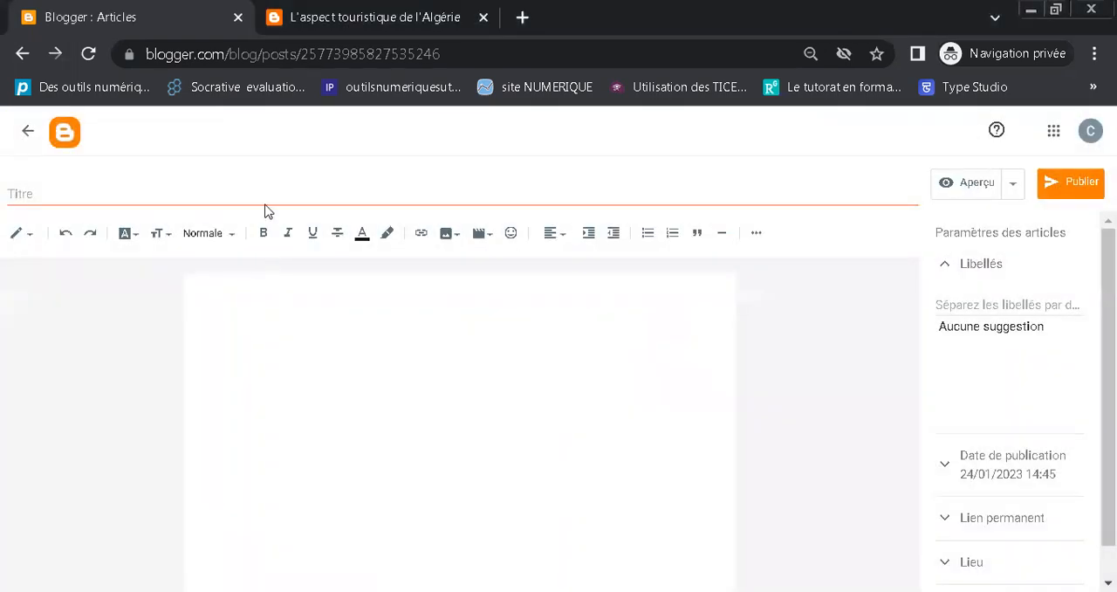
click(172, 190)
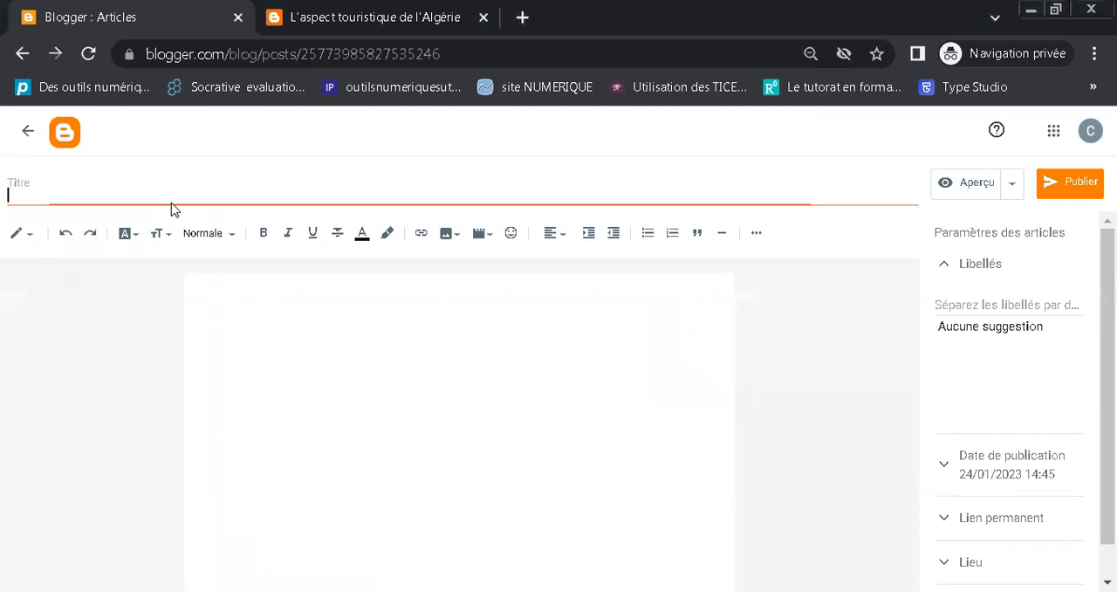
click(298, 327)
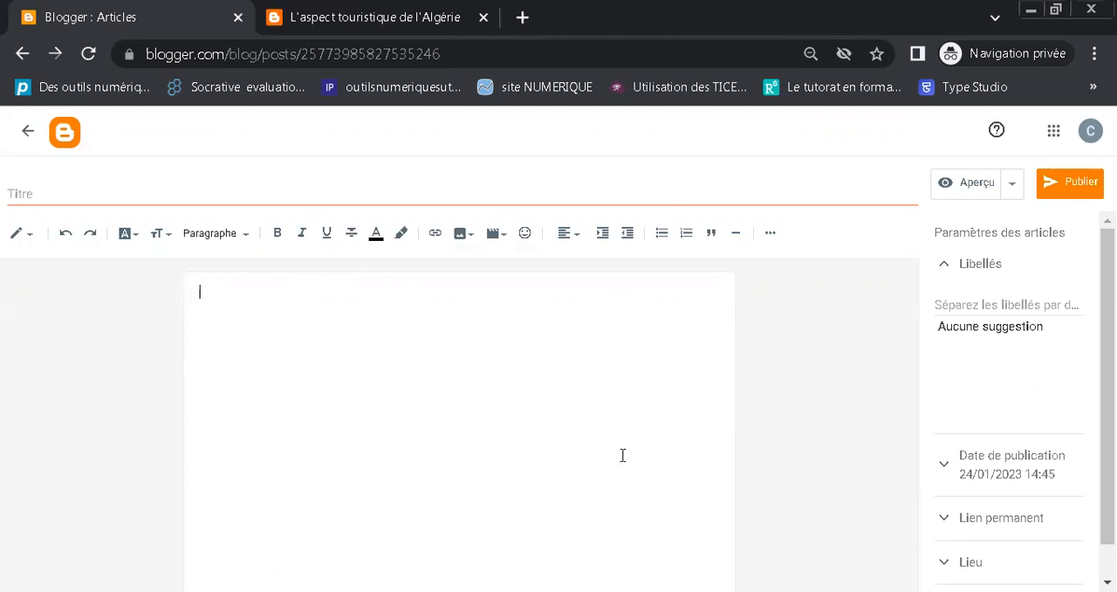
right_click(281, 319)
click(356, 162)
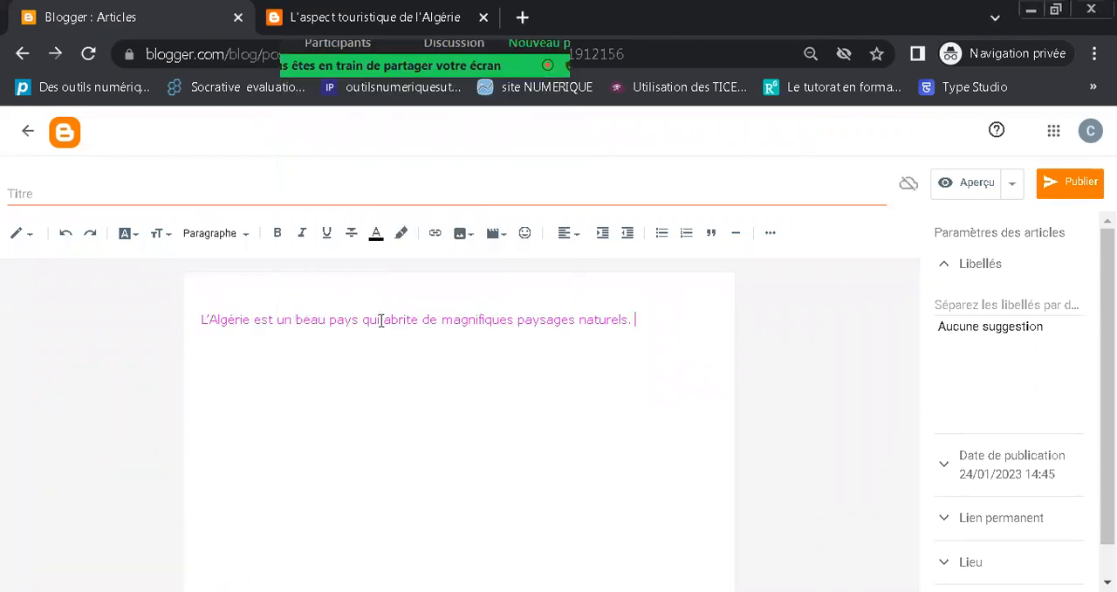
Step: Try to change the text colour of the pasted sentence to red, RGB (204, 0, 0)
drag(651, 318, 160, 323)
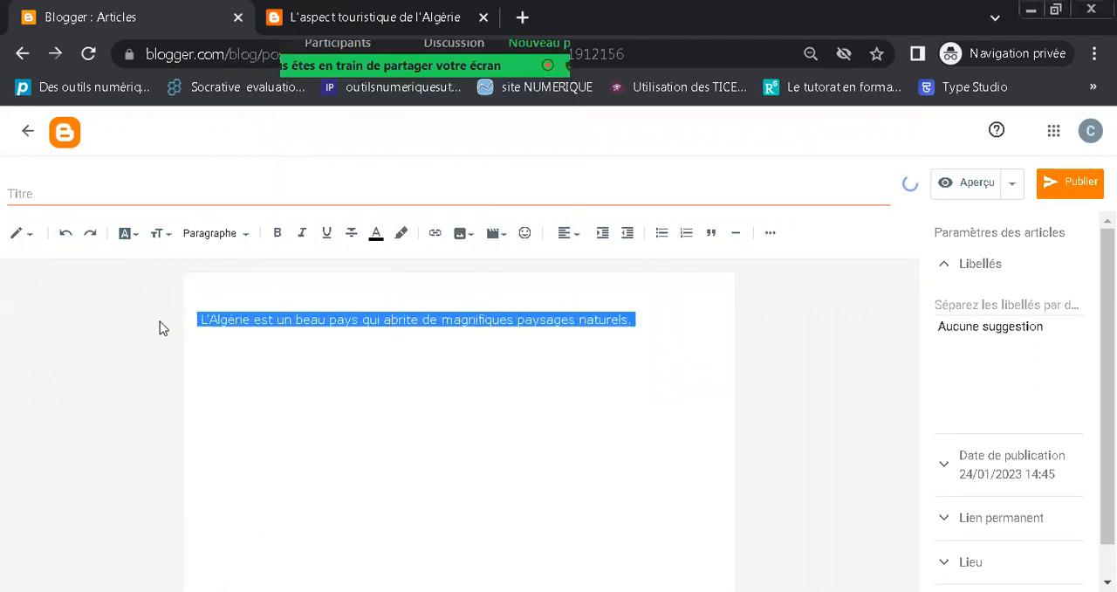
click(622, 318)
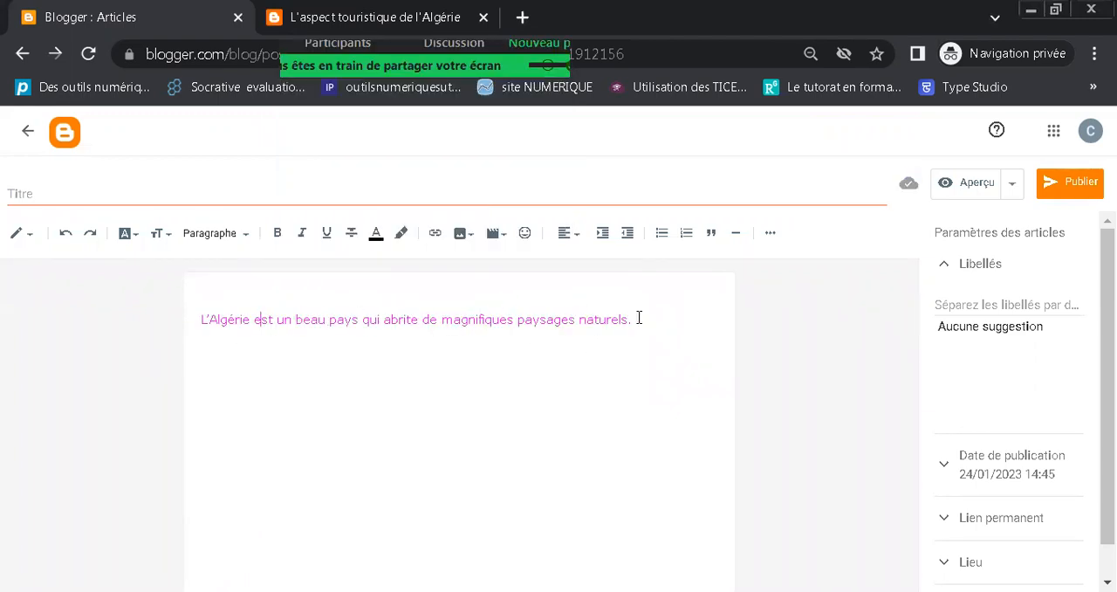
drag(638, 318, 102, 306)
click(294, 341)
click(376, 236)
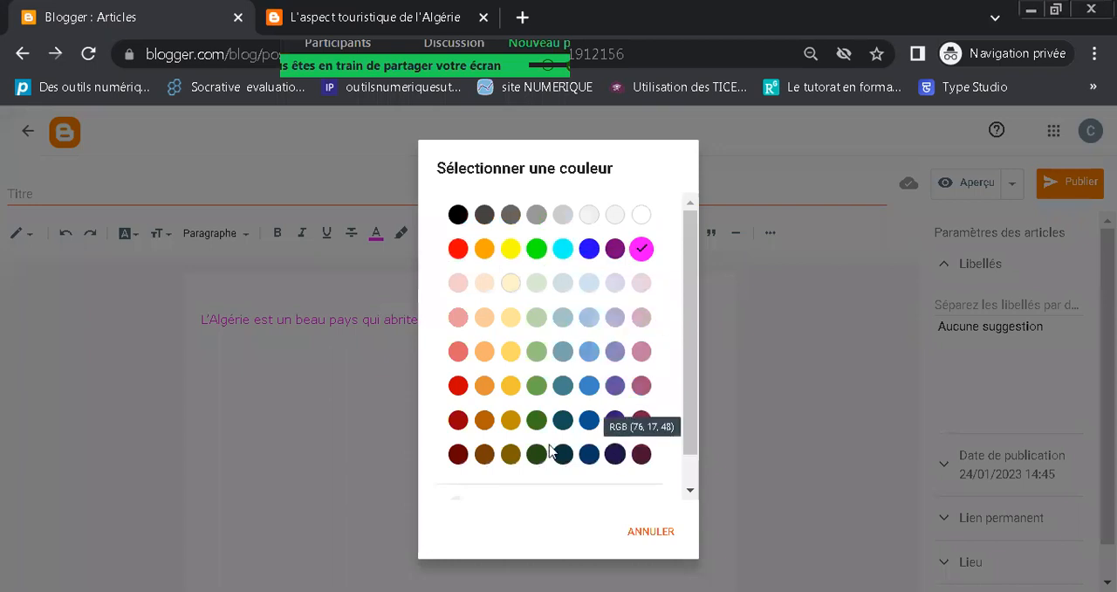
click(460, 391)
Step: Change the text colour of the whole sentence to yellow and then to black
drag(639, 314, 132, 347)
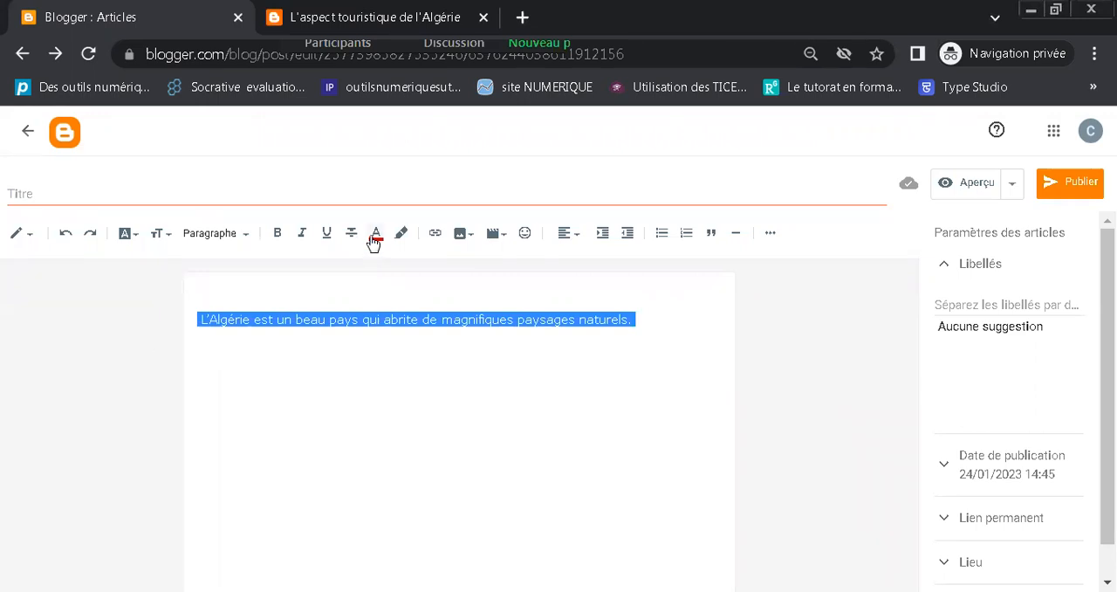
click(375, 236)
click(511, 251)
click(378, 237)
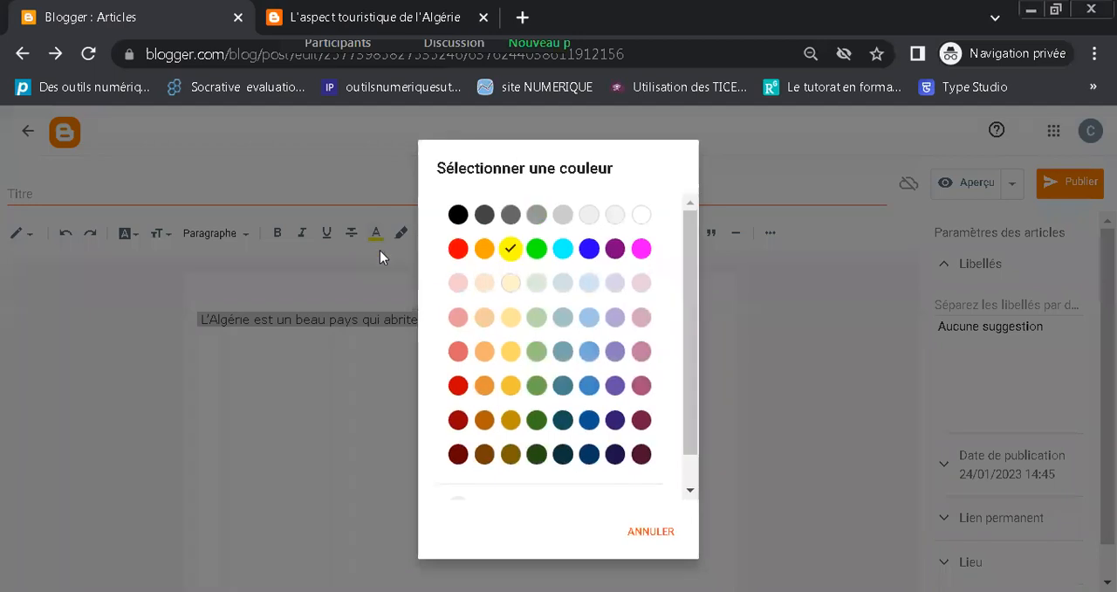
click(458, 215)
click(421, 321)
Step: Set the font of the whole sentence to Courier
drag(654, 320, 180, 344)
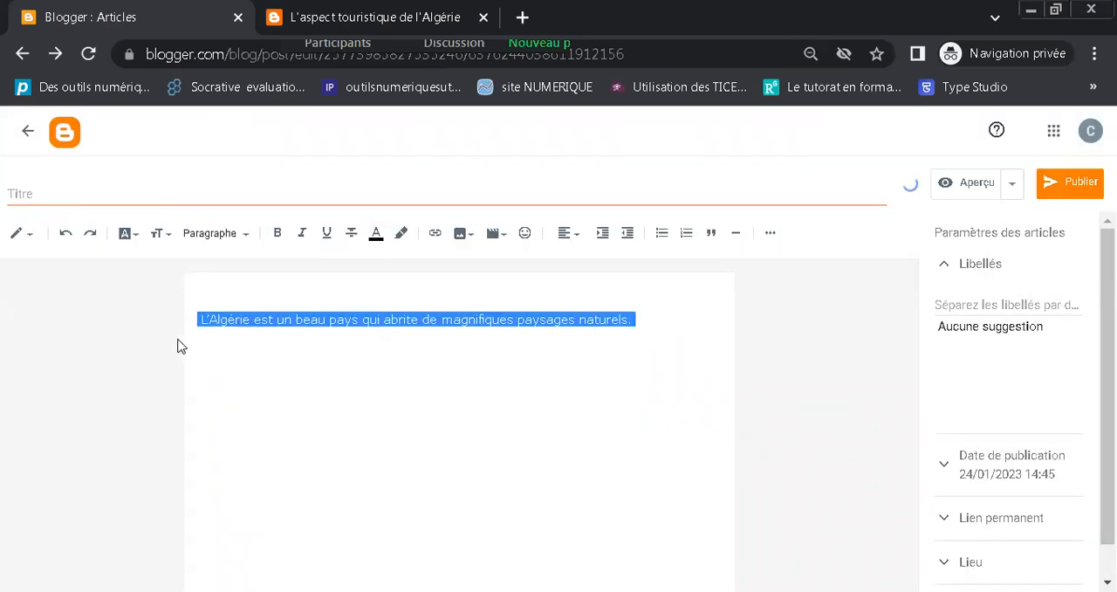
click(138, 241)
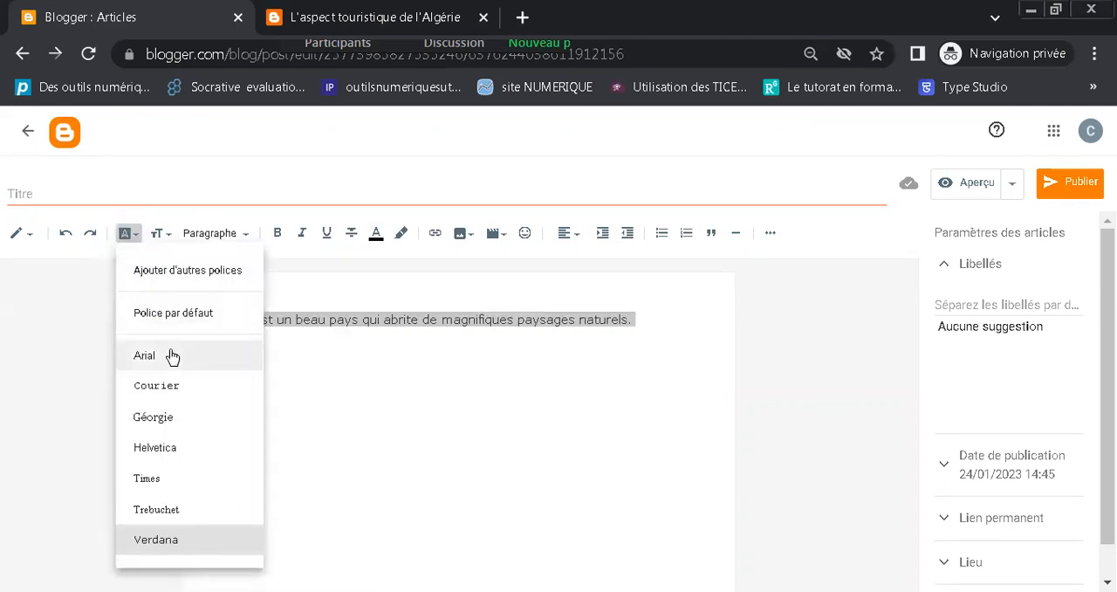
click(166, 385)
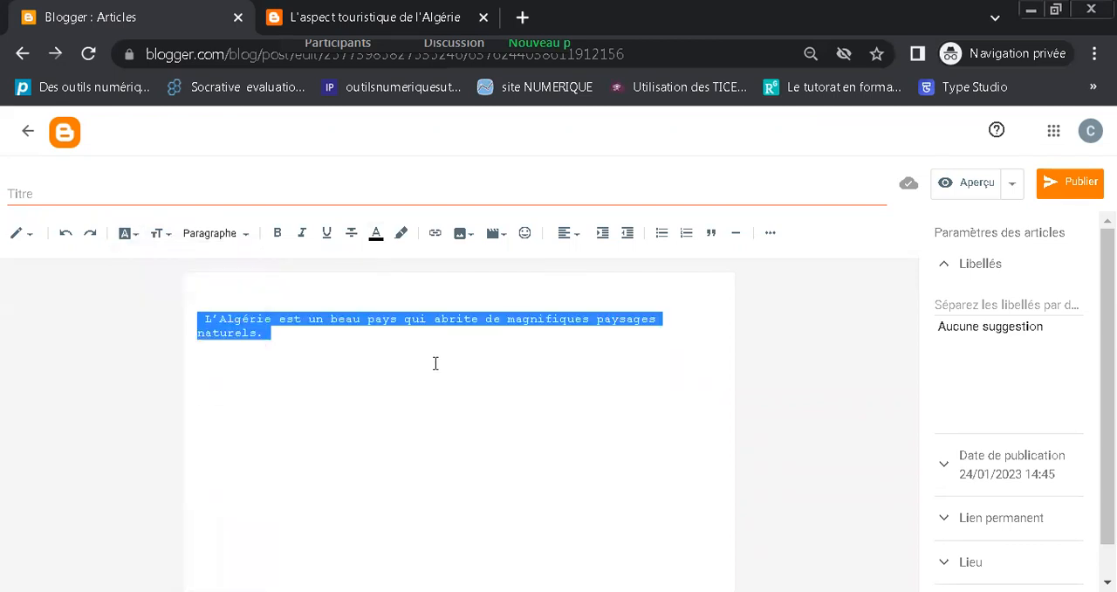
click(326, 337)
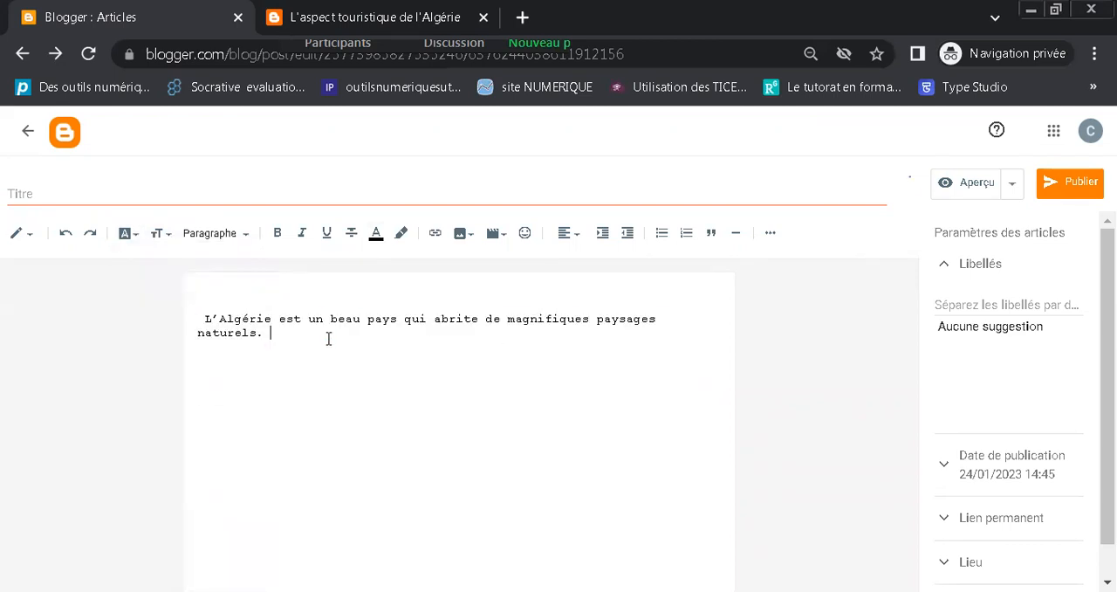
click(133, 234)
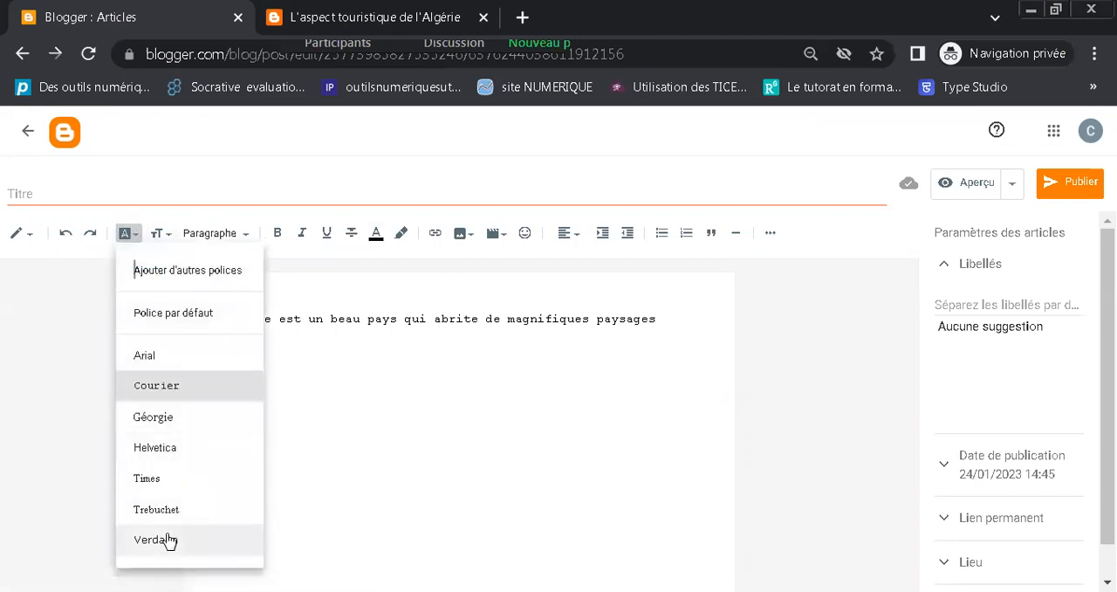
click(355, 320)
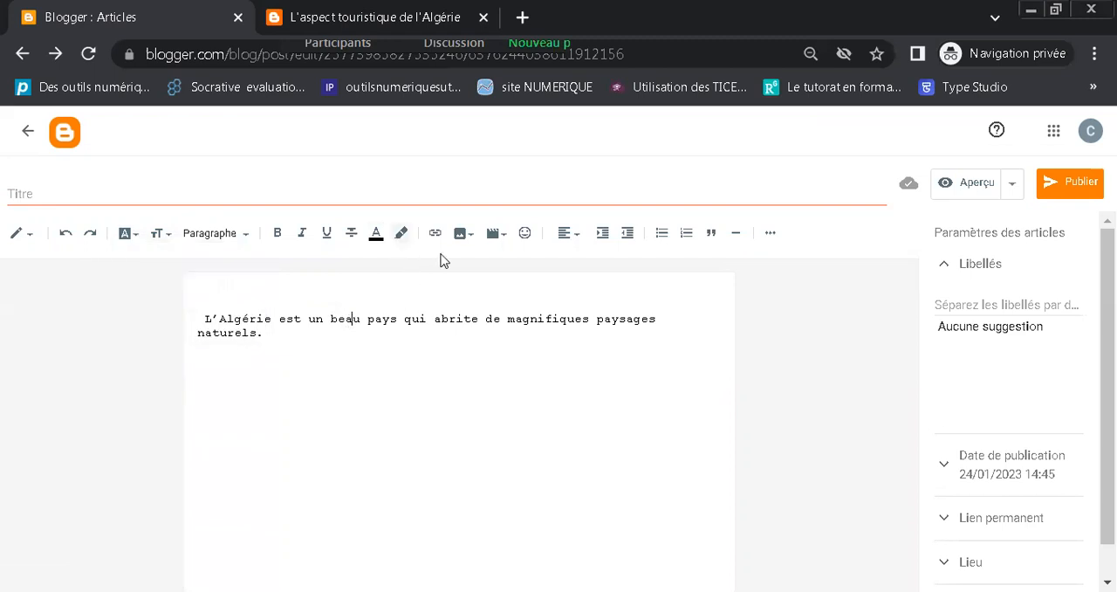
Step: Indent the sentence's first line with spaces and change the capital A of "L'Algérie" to lowercase
click(201, 318)
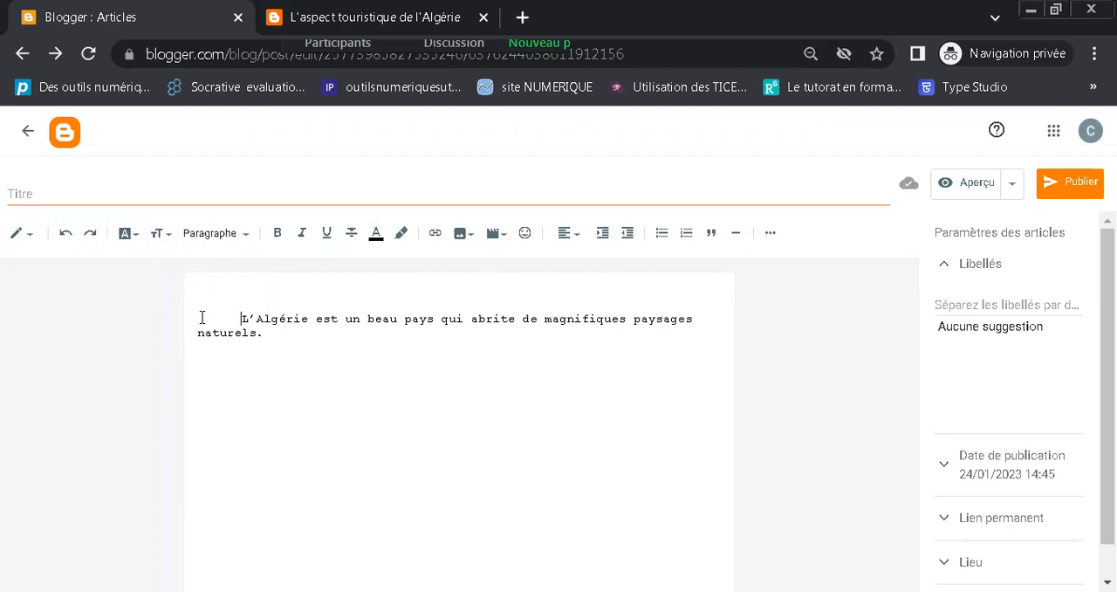
click(358, 333)
double_click(300, 318)
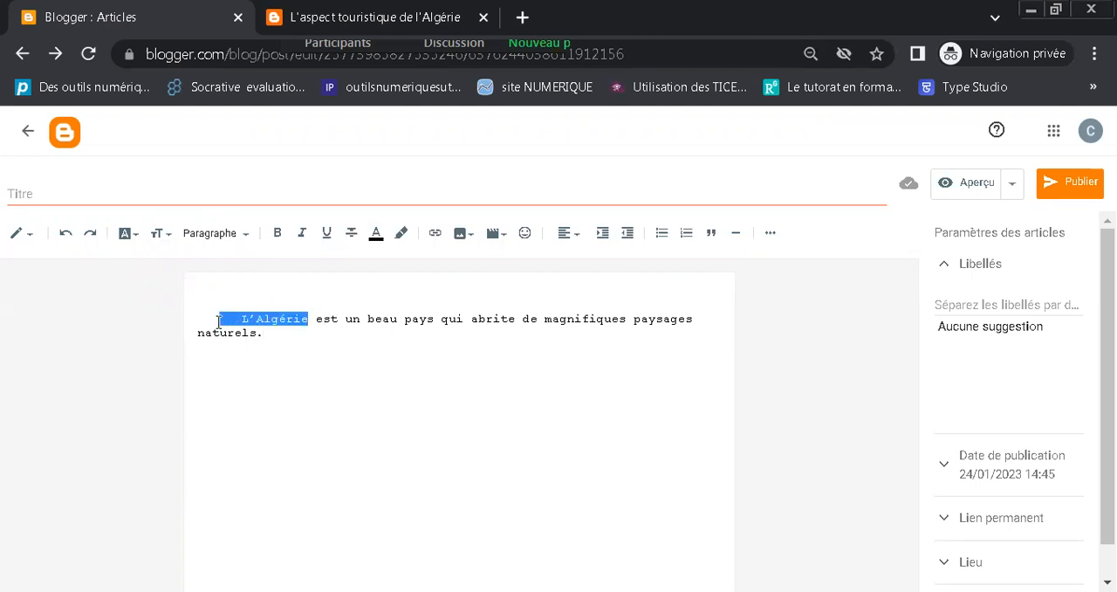
click(307, 318)
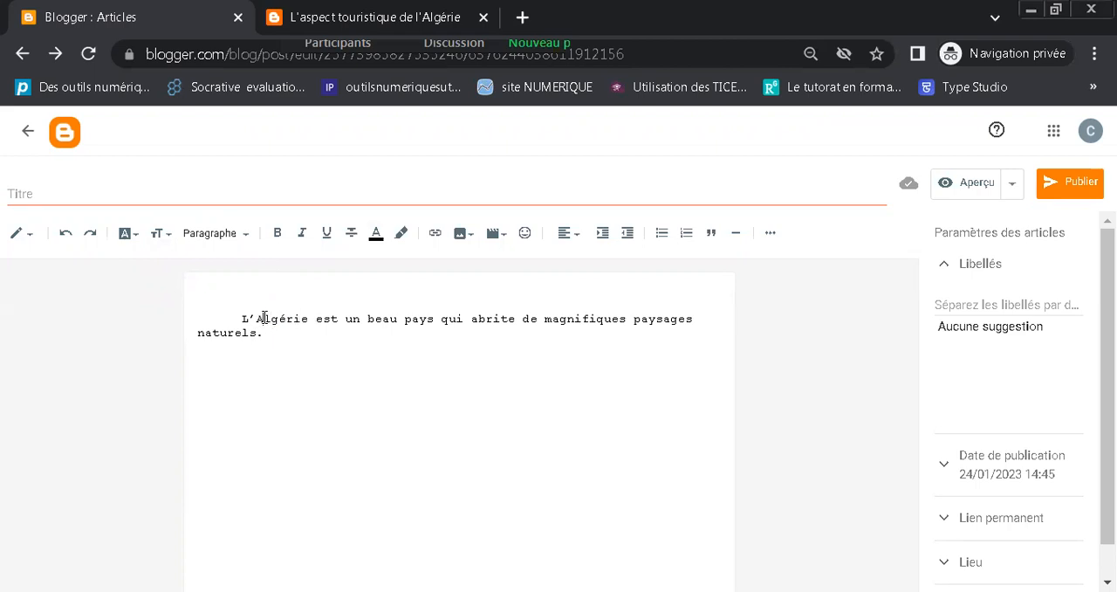
key(BackSpace)
text(a)
click(335, 332)
click(270, 317)
Step: Replace the first word of the sentence with "l'algérie" entirely in lowercase
drag(309, 318, 238, 318)
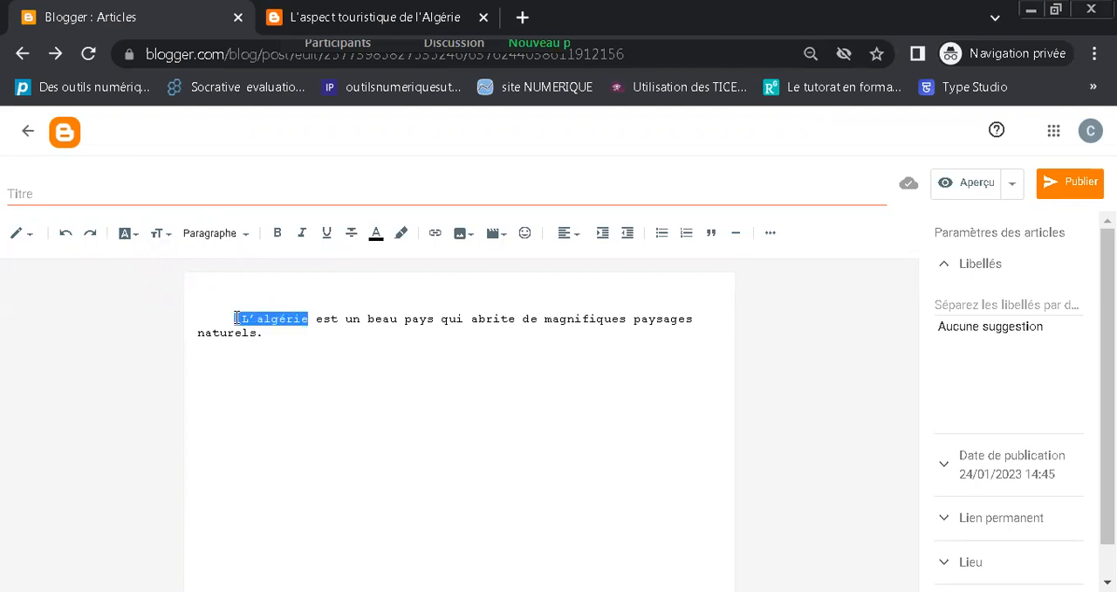
key(BackSpace)
text(1)
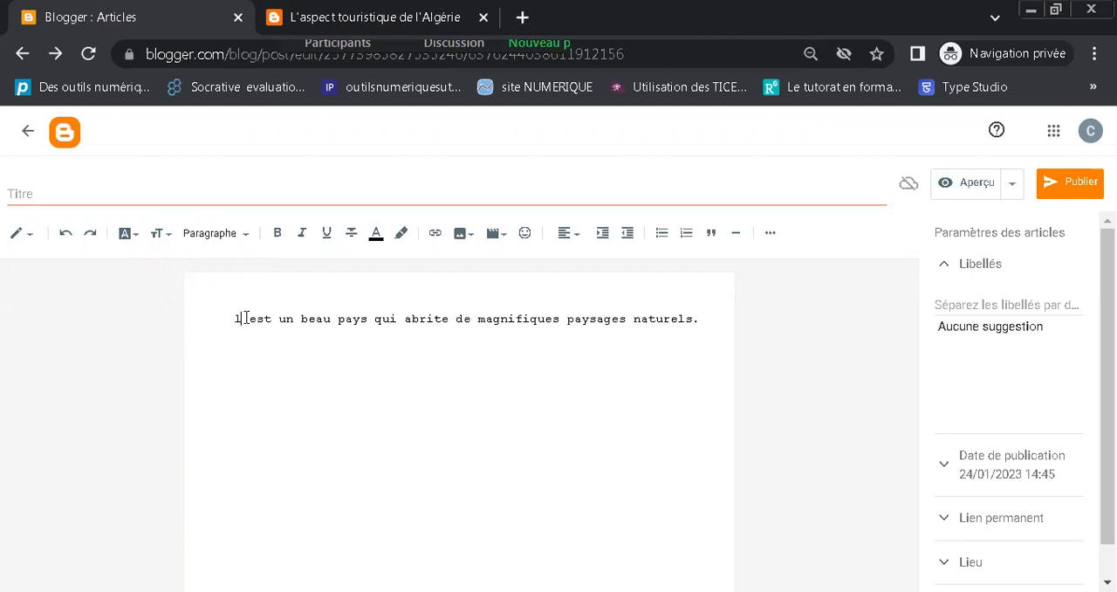
text(lalgéri)
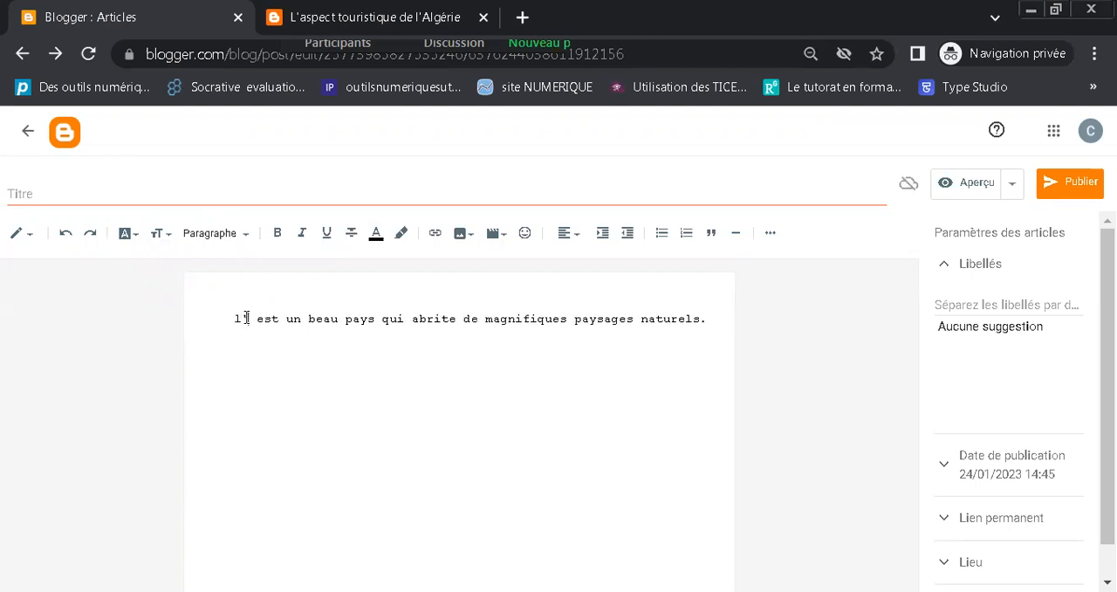
text(e)
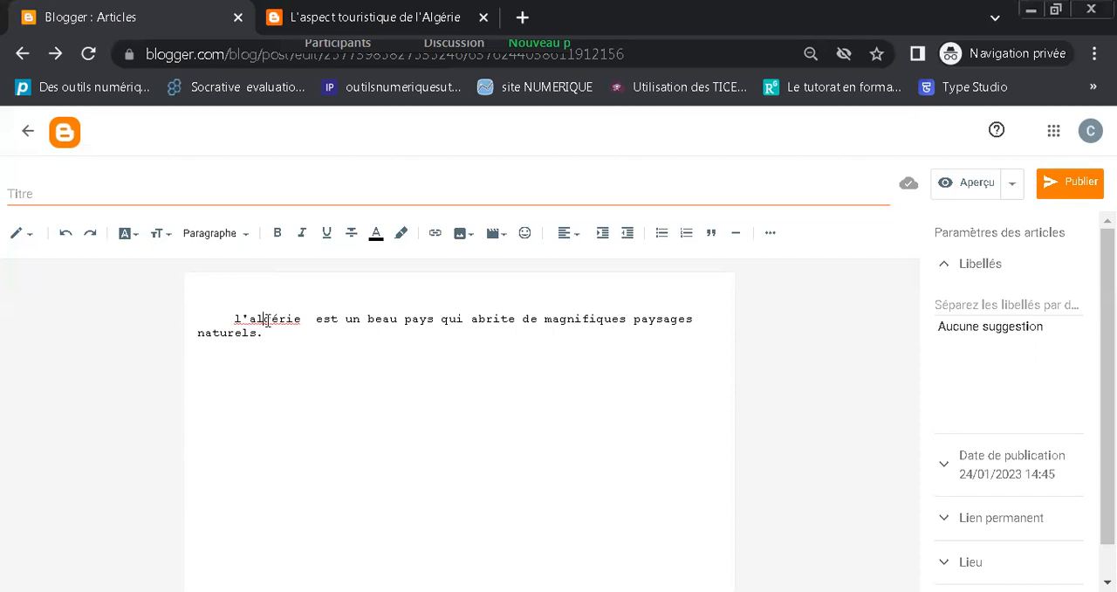
Step: Correct the misspelled first word with the spelling suggestion "l'Algérie" and remove the extra space after it
right_click(266, 320)
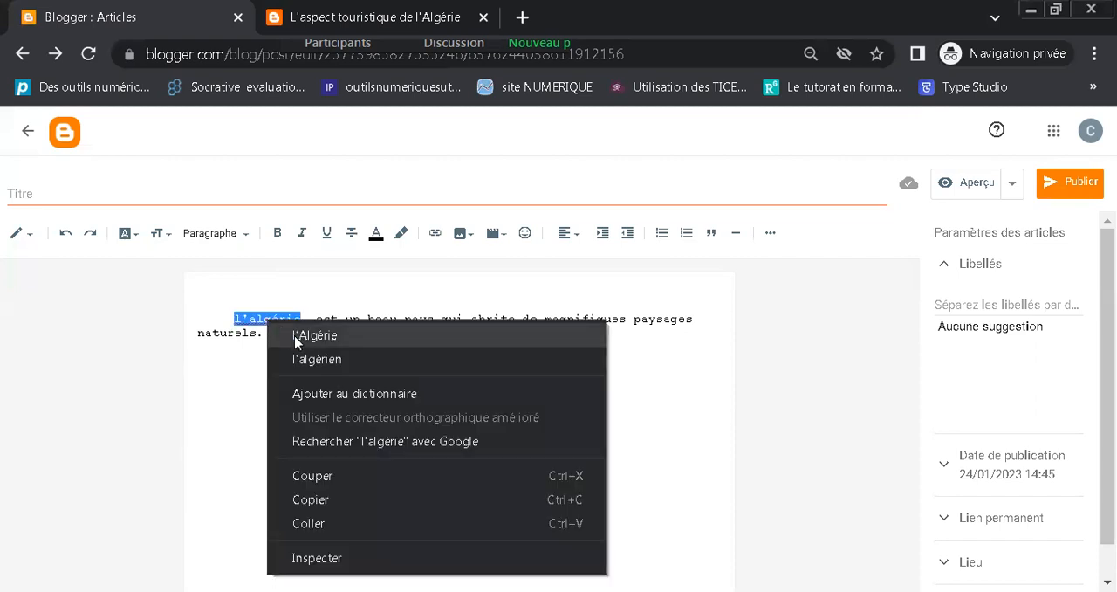
click(314, 336)
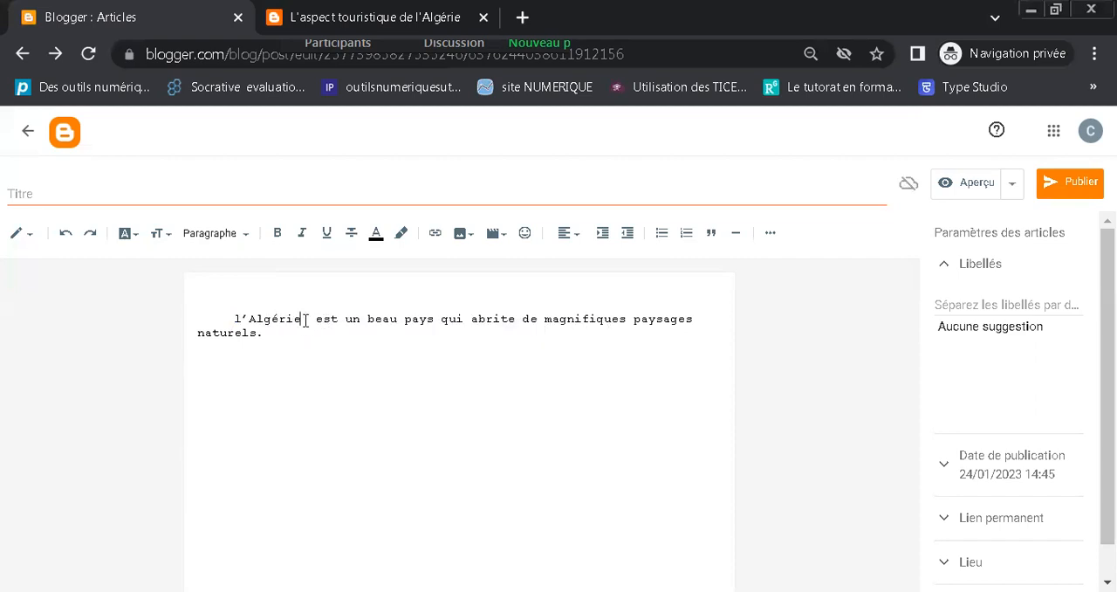
click(308, 318)
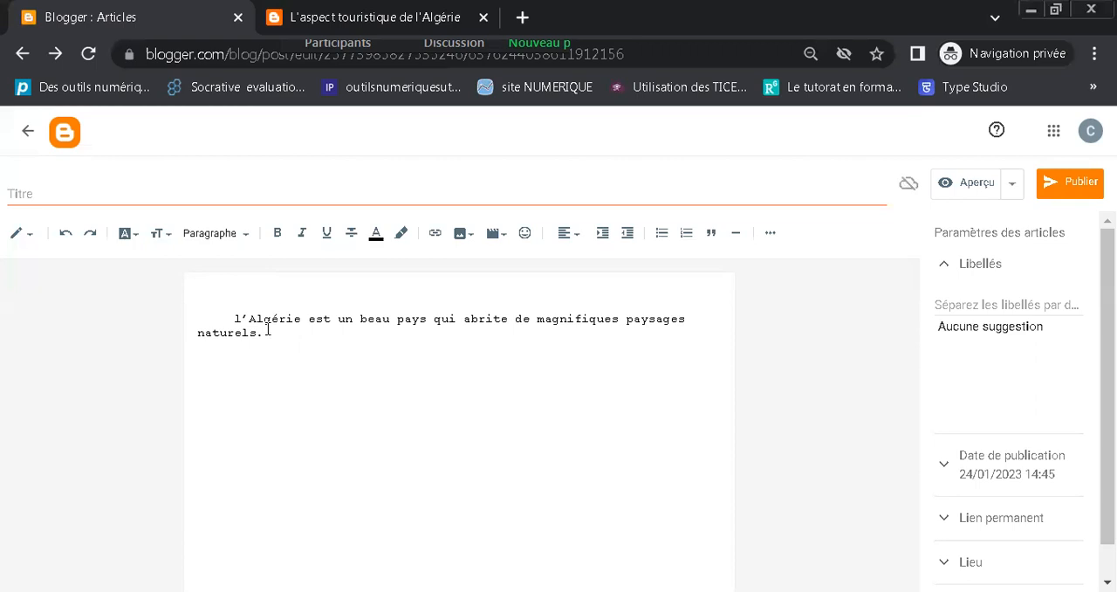
Step: Add an indented paragraph "D'abord," below the sentence and insert several blank lines above the sentence, keeping it indented
key(Return)
click(238, 323)
key(Return)
key(Return)
key(Return)
key(Return)
key(Return)
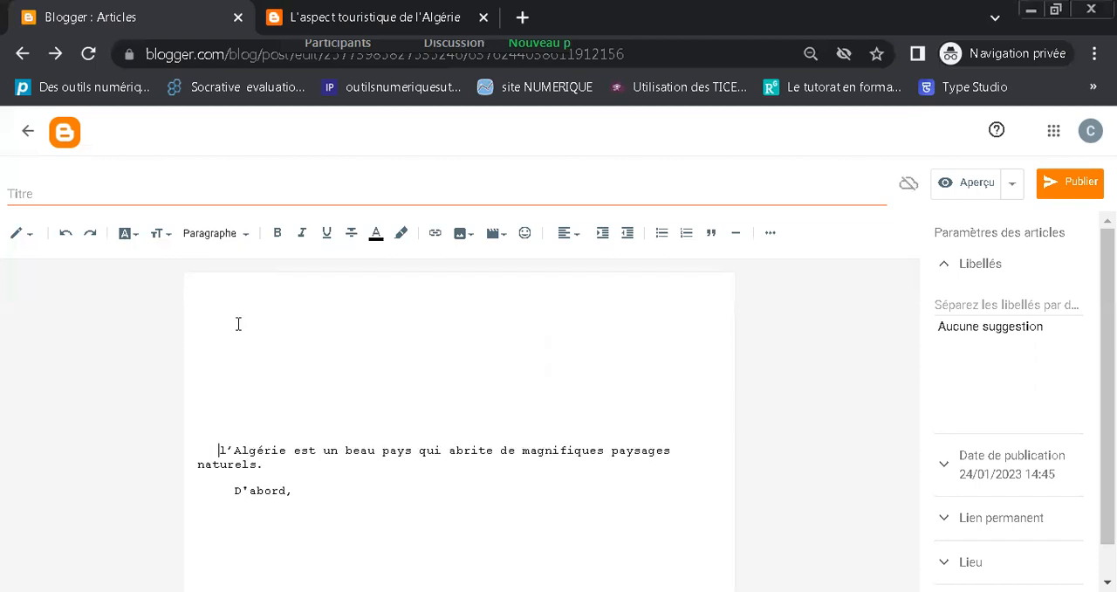
text(st)
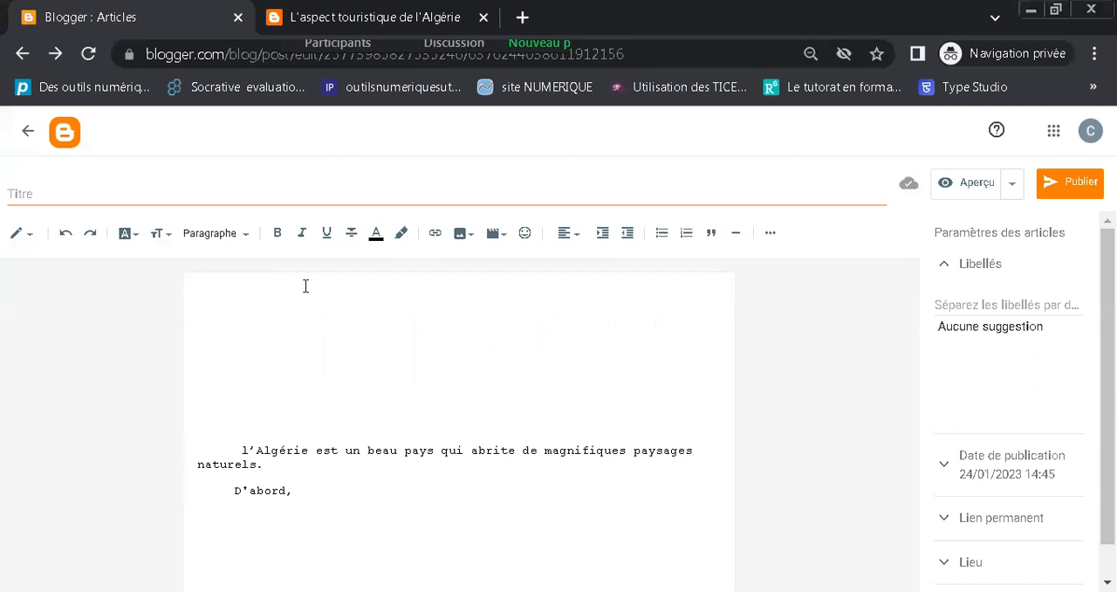
Step: Insert the image file OOL from the computer's desktop above the sentence and select it in the article
click(461, 237)
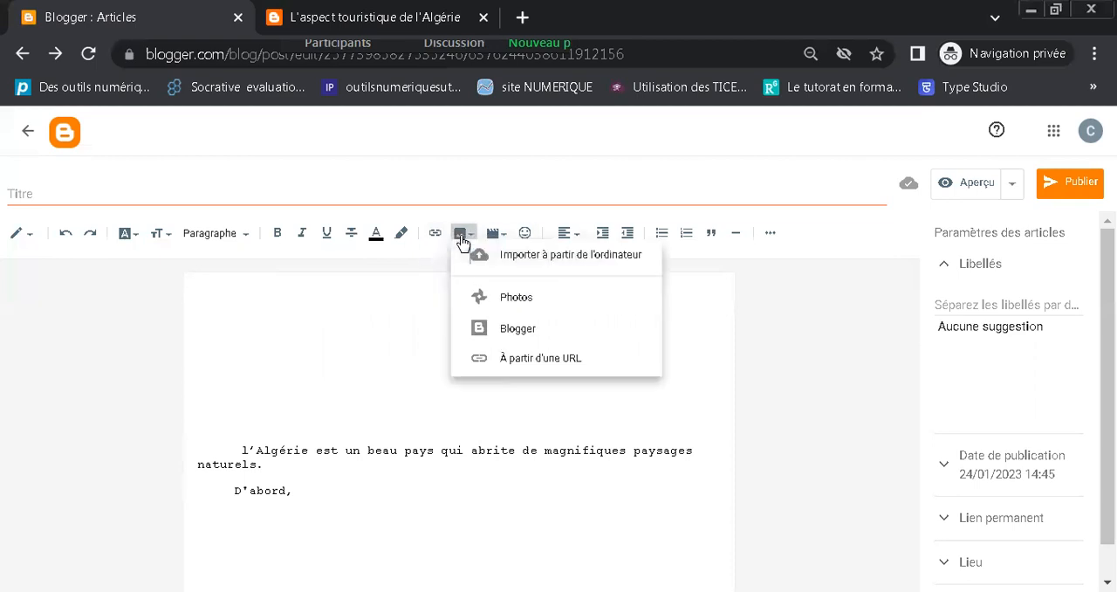
click(507, 272)
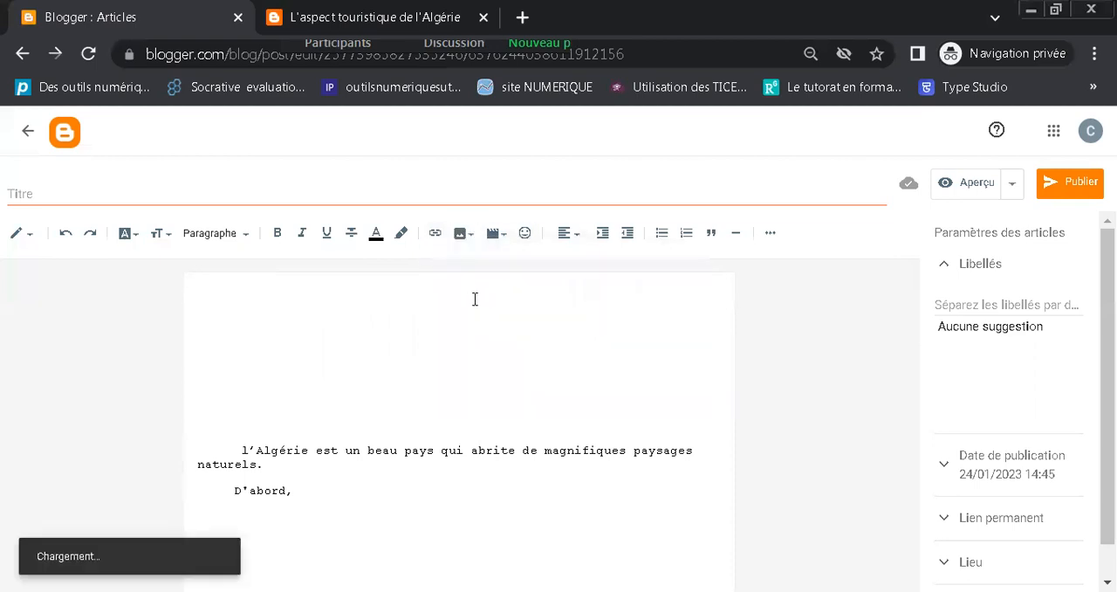
click(306, 251)
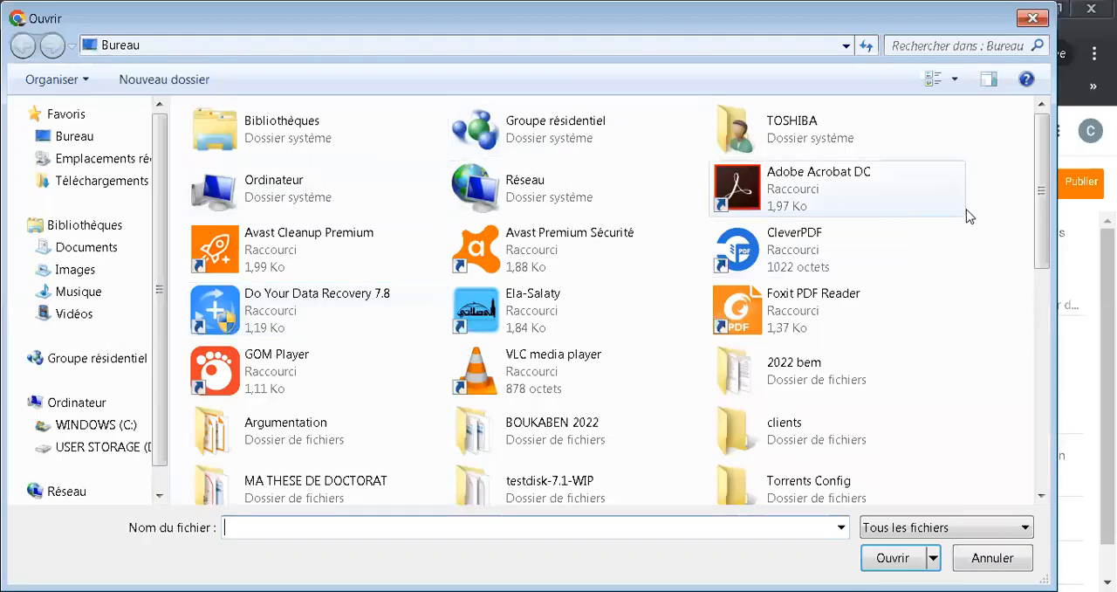
drag(1039, 191, 1057, 407)
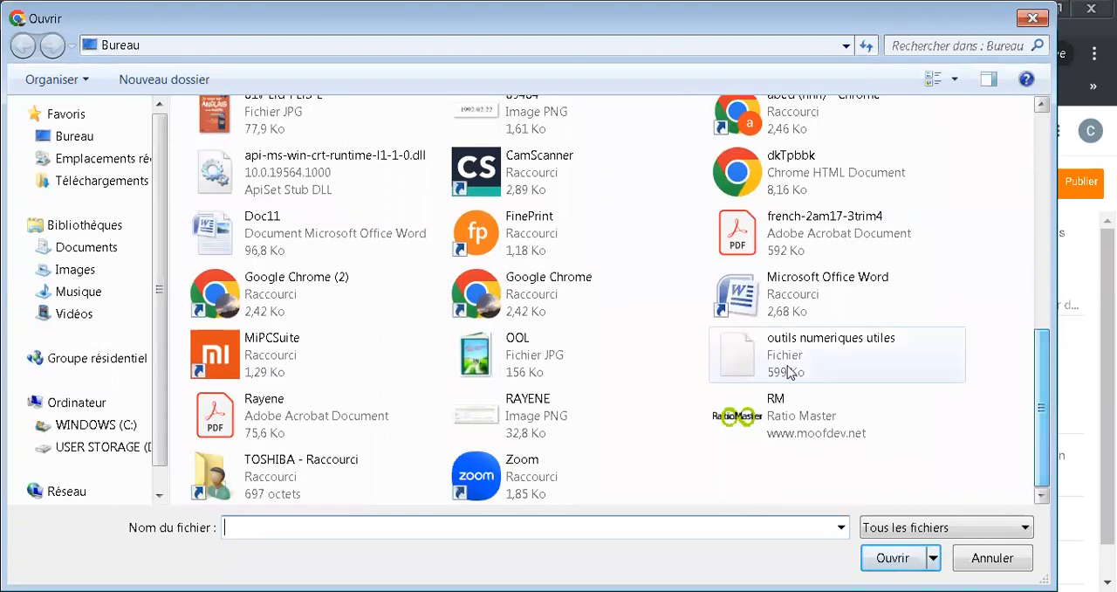
click(563, 346)
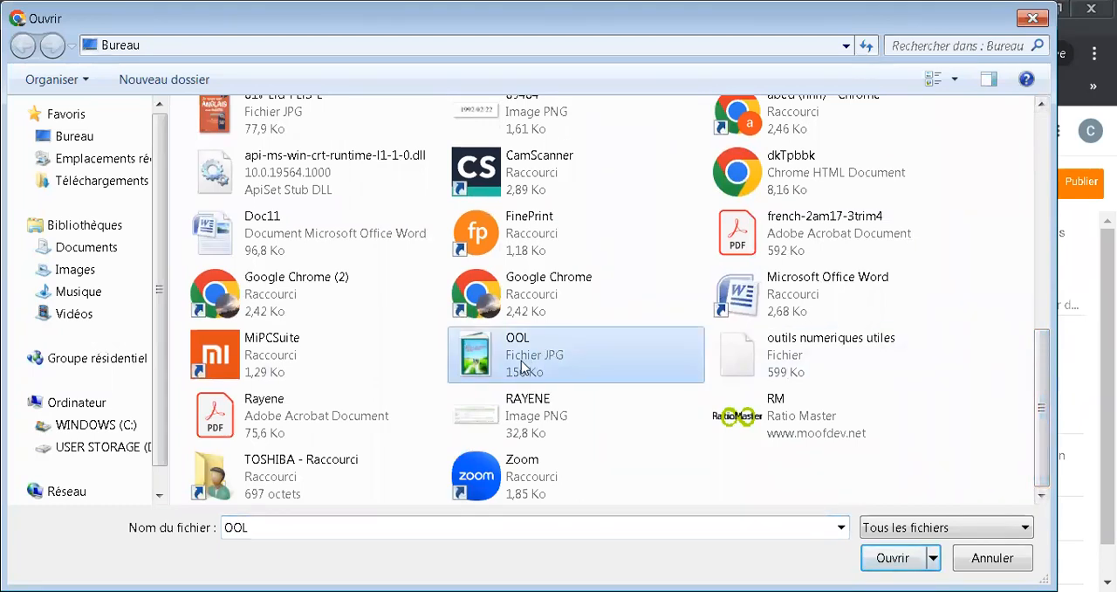
click(894, 559)
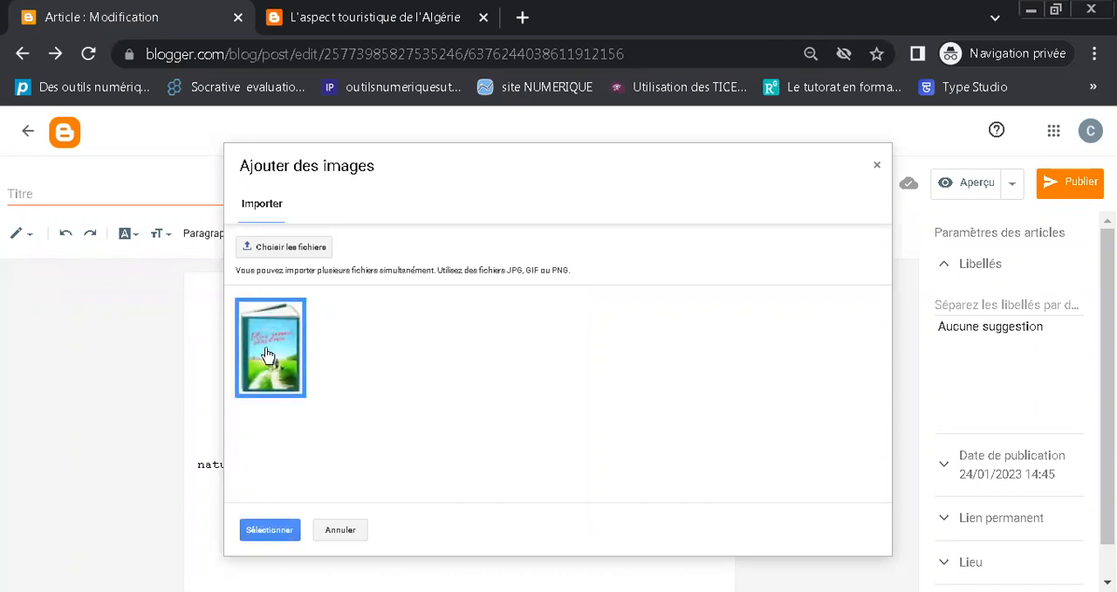
click(270, 530)
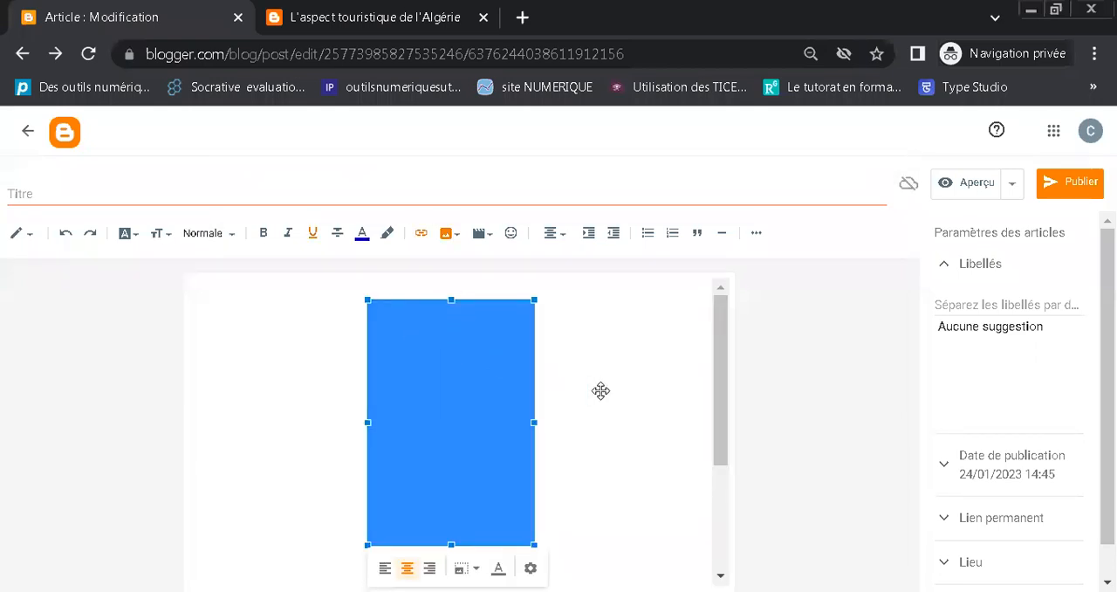
click(483, 372)
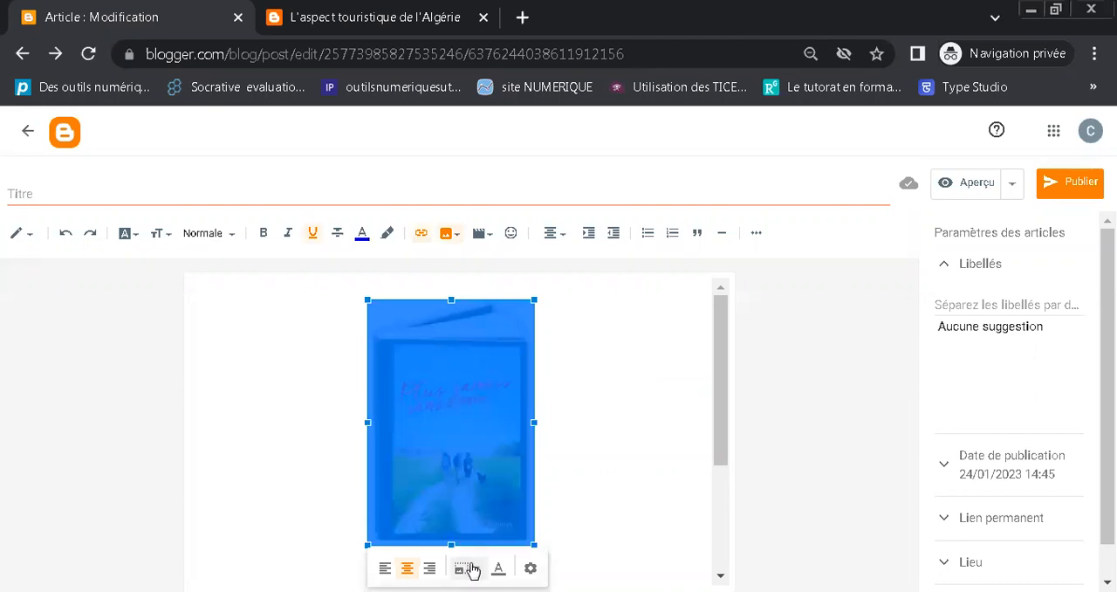
Step: Set the inserted image's size to "Très grande"
drag(717, 370, 723, 425)
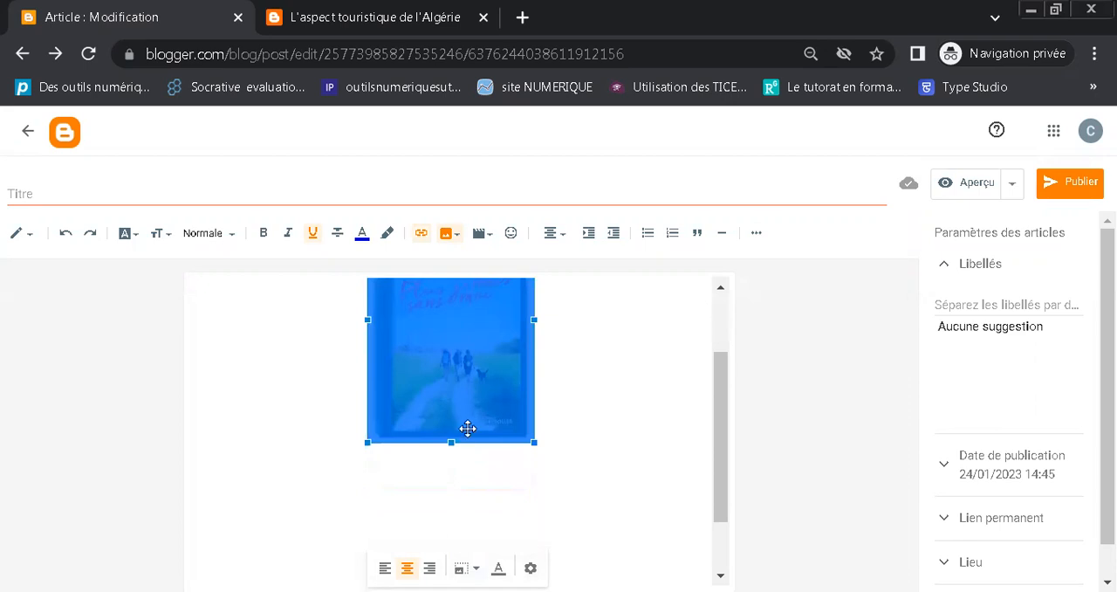
click(479, 570)
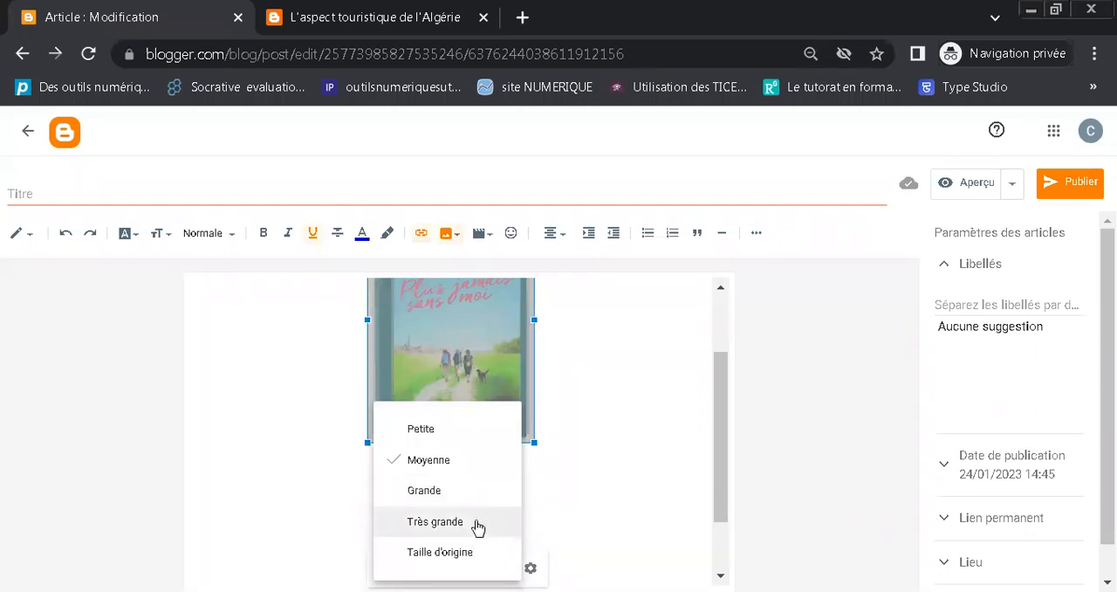
click(477, 524)
click(657, 380)
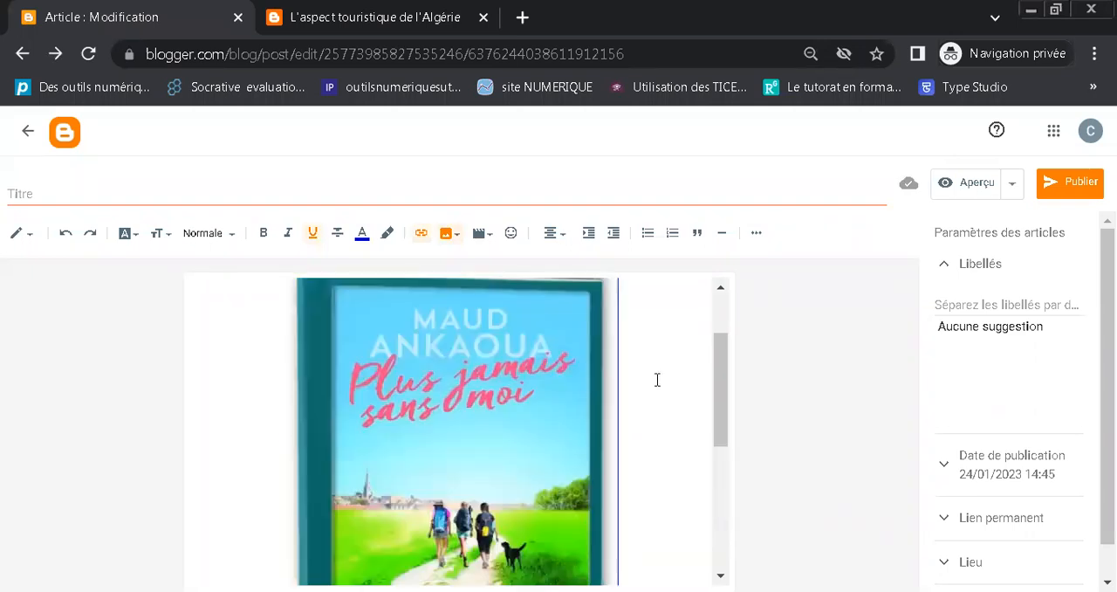
Step: Delete the extra blank lines between the image and the sentence about Algeria
scroll(658, 380, down, 5)
drag(474, 411, 478, 505)
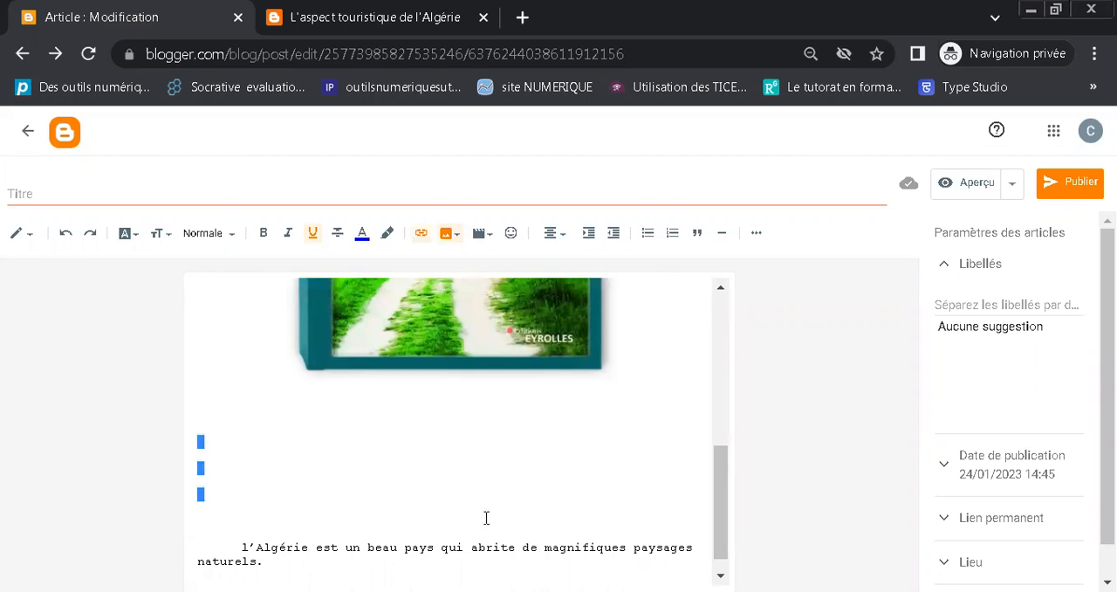
key(BackSpace)
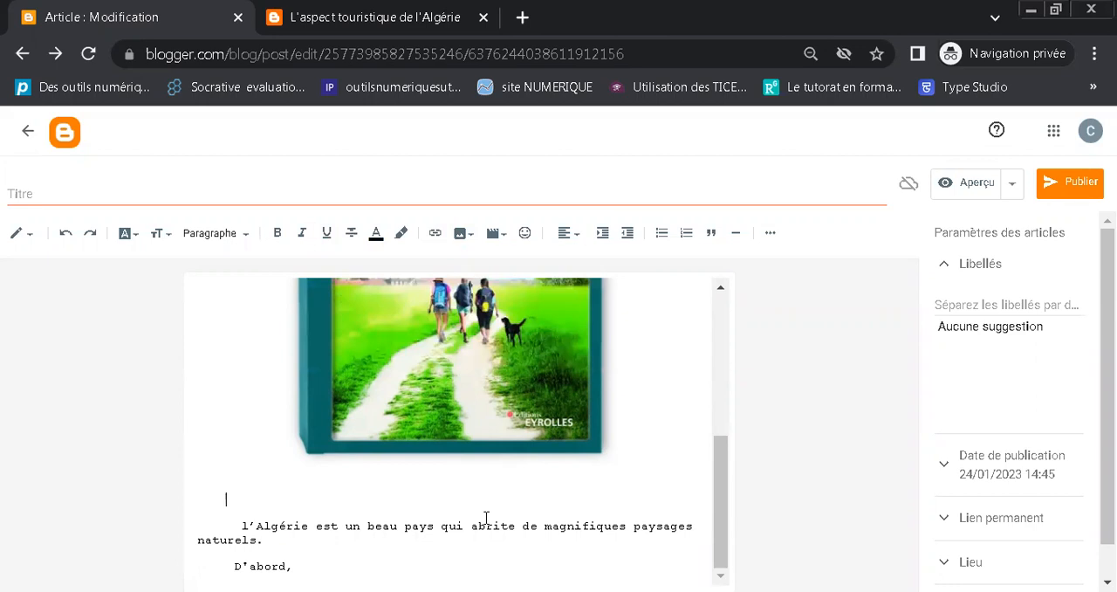
scroll(486, 517, up, 4)
scroll(523, 392, down, 4)
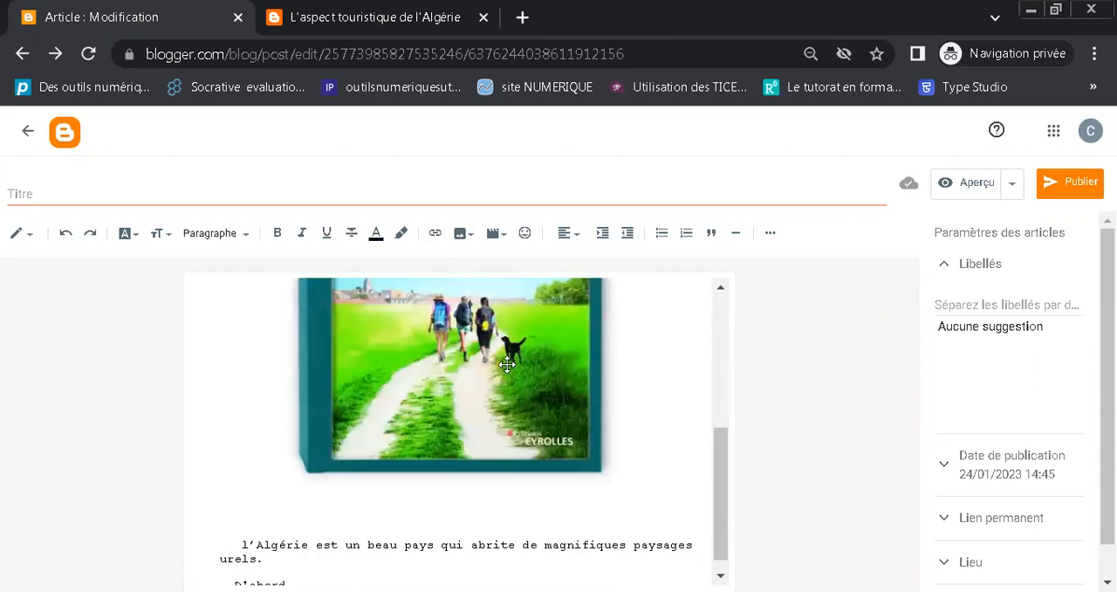
click(507, 364)
click(366, 544)
scroll(365, 548, down, 1)
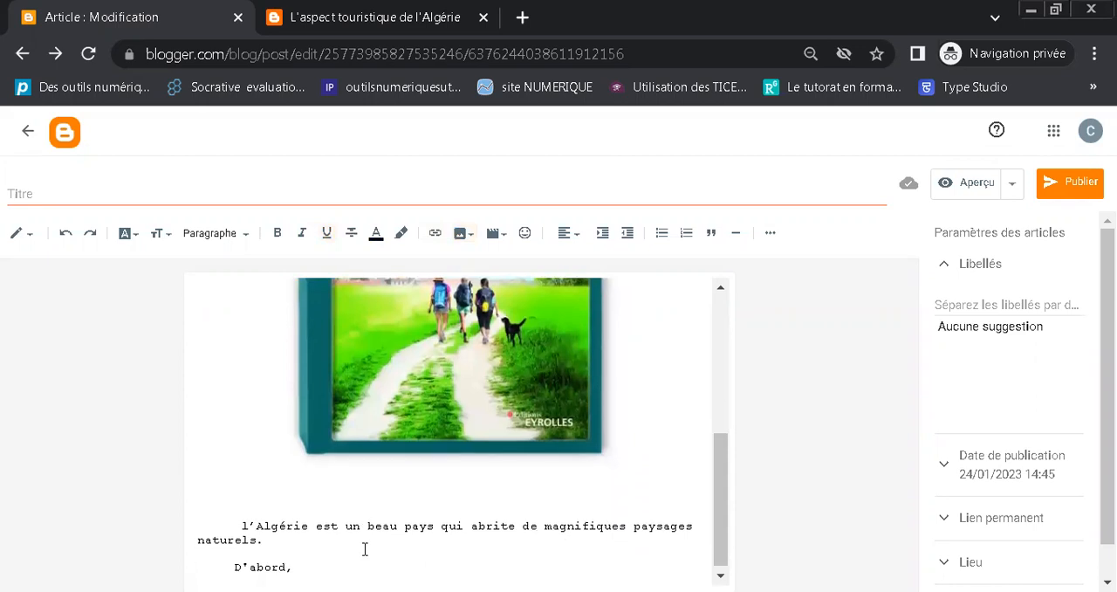
Step: Enter "l'aspect touristique de l'Algérie" as the article's title
click(253, 195)
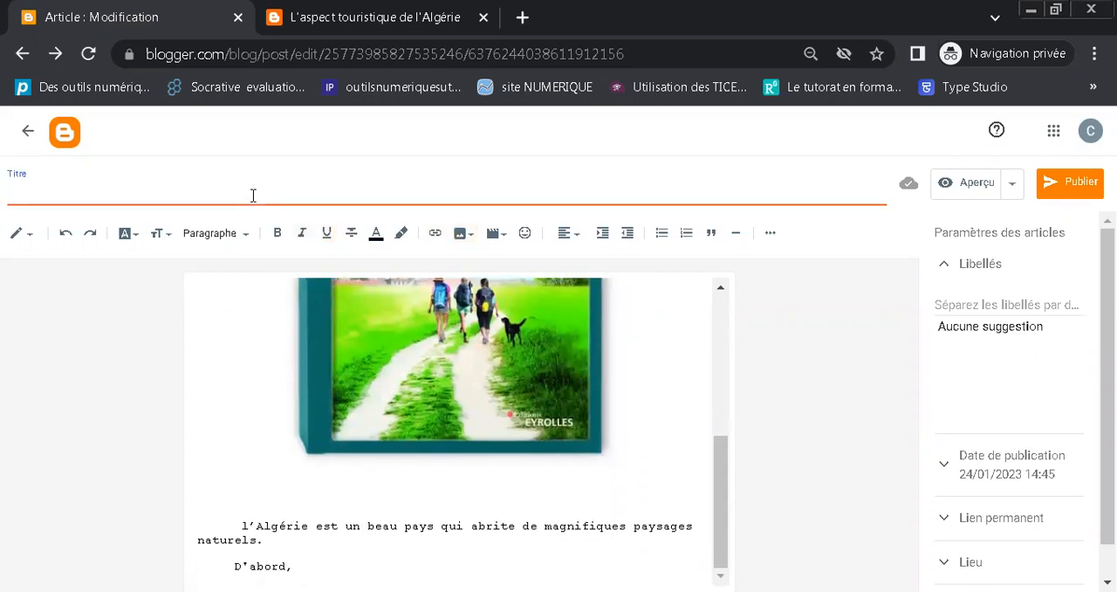
text(L'aspect touristique d)
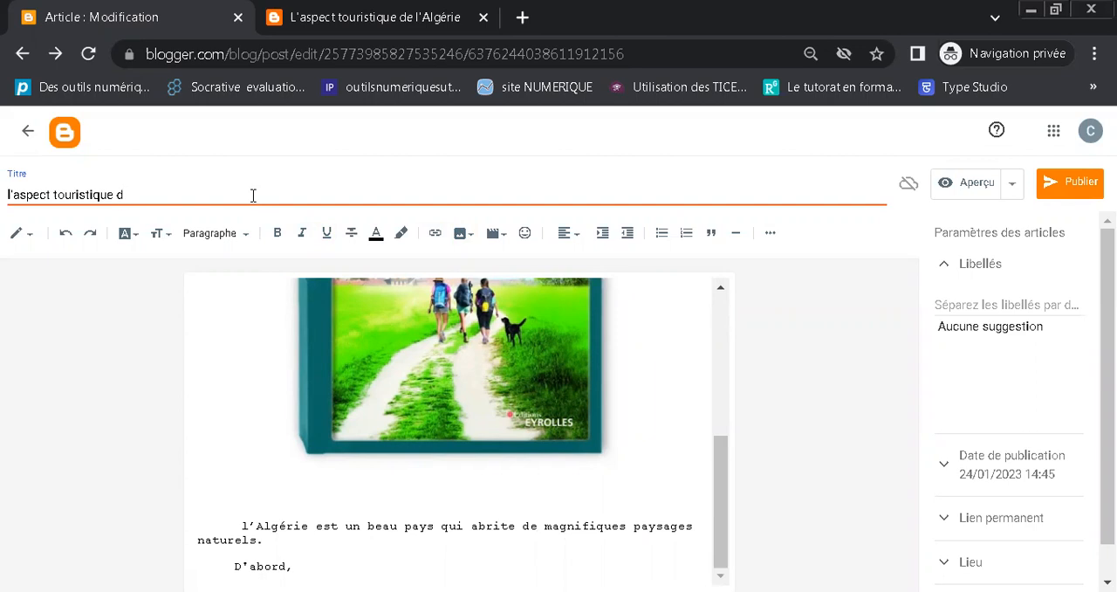
text(e l'Algé)
click(407, 565)
click(455, 377)
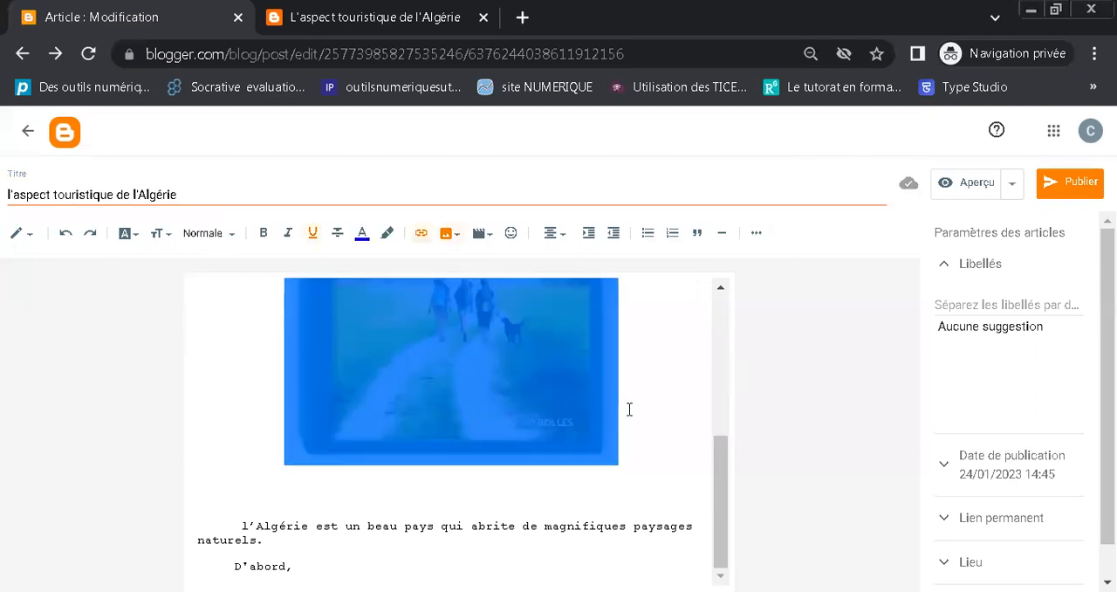
click(435, 497)
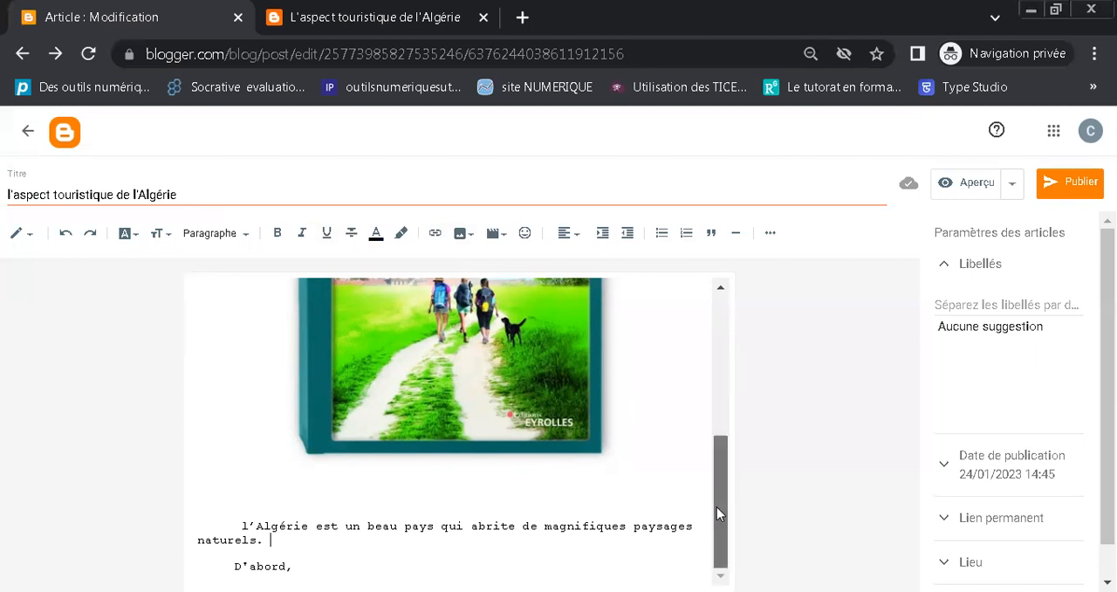
drag(721, 508, 728, 323)
drag(728, 403, 708, 543)
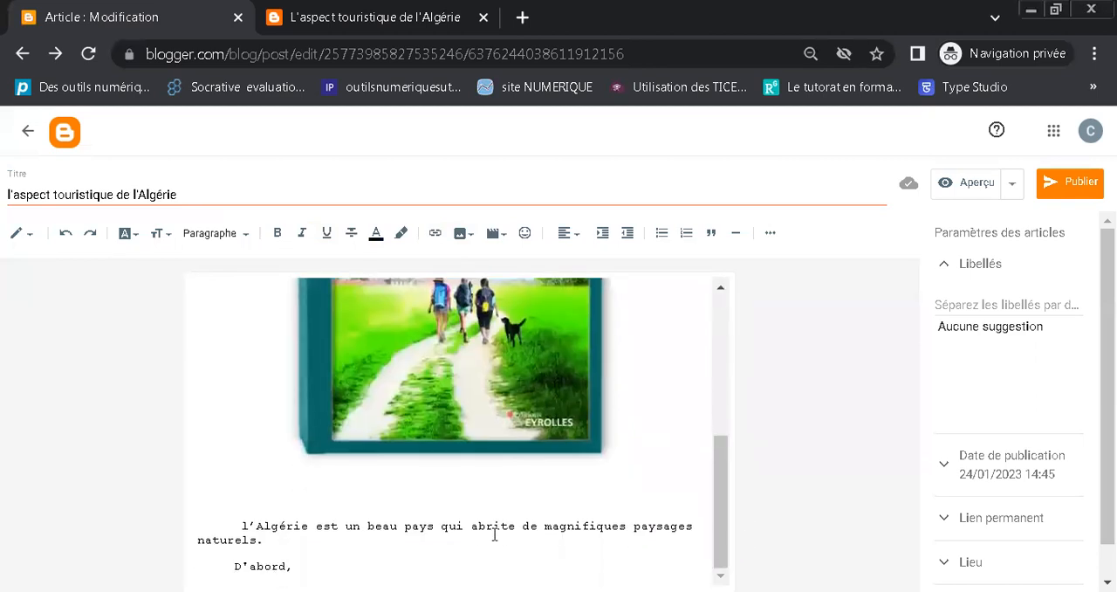
click(630, 406)
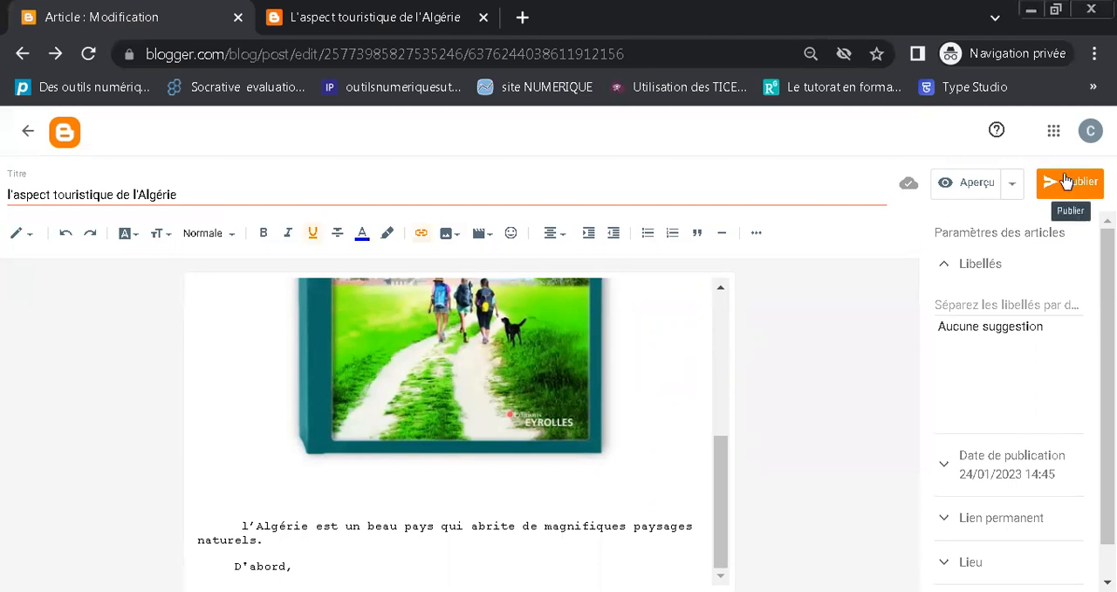
Step: Publish the article, confirming the publication, and open the public view of the Classe 4AM blog
click(1058, 187)
click(658, 397)
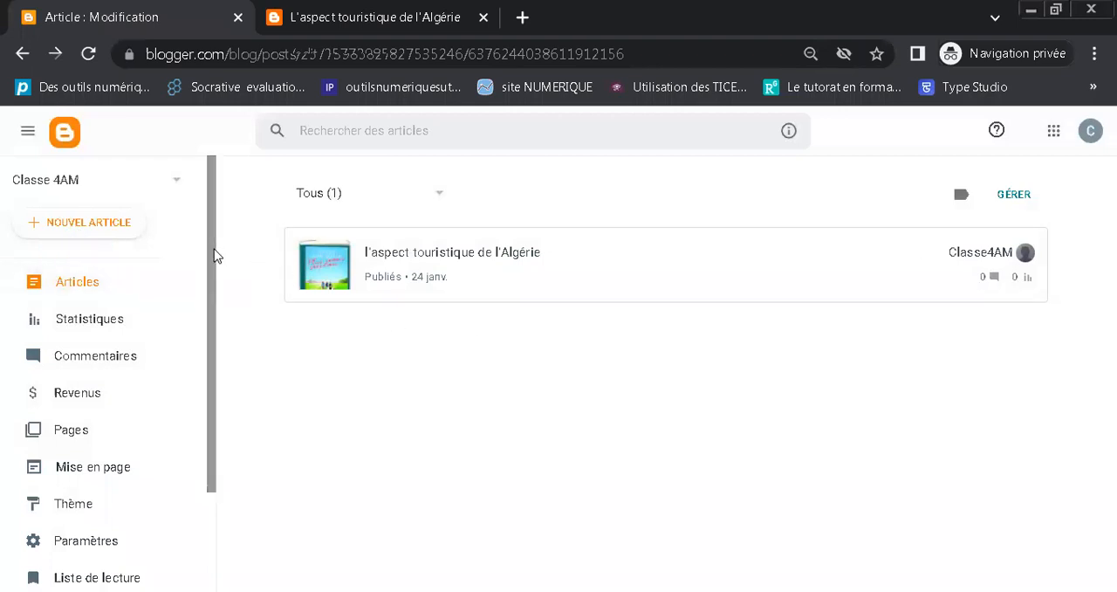
scroll(212, 311, down, 3)
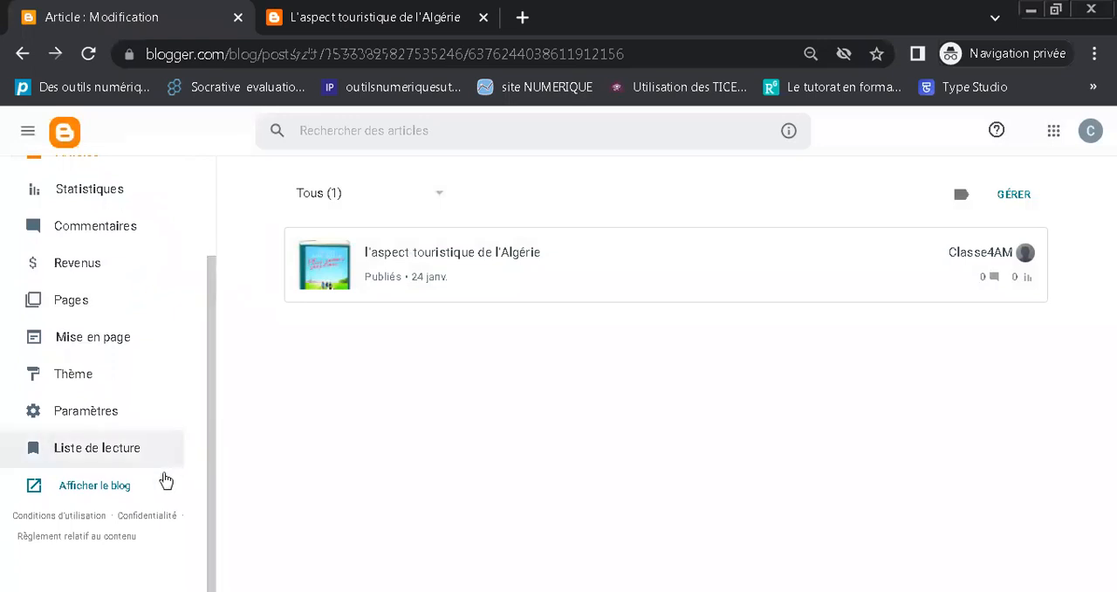
click(117, 485)
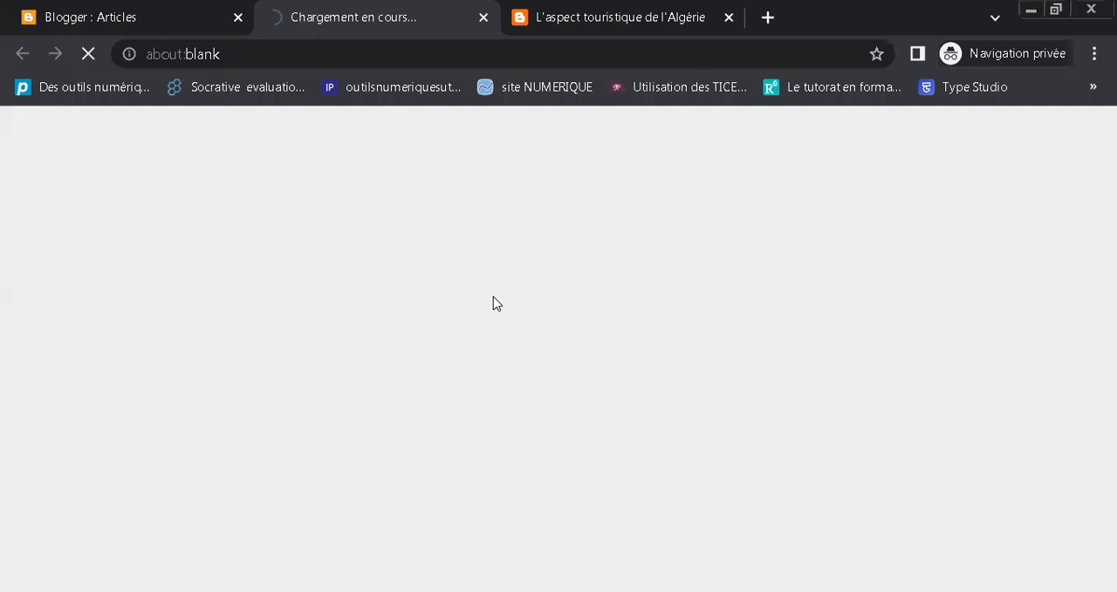
Step: Open the full article from the blog's home page and examine its title, image and text
scroll(1056, 249, down, 3)
scroll(1064, 237, up, 3)
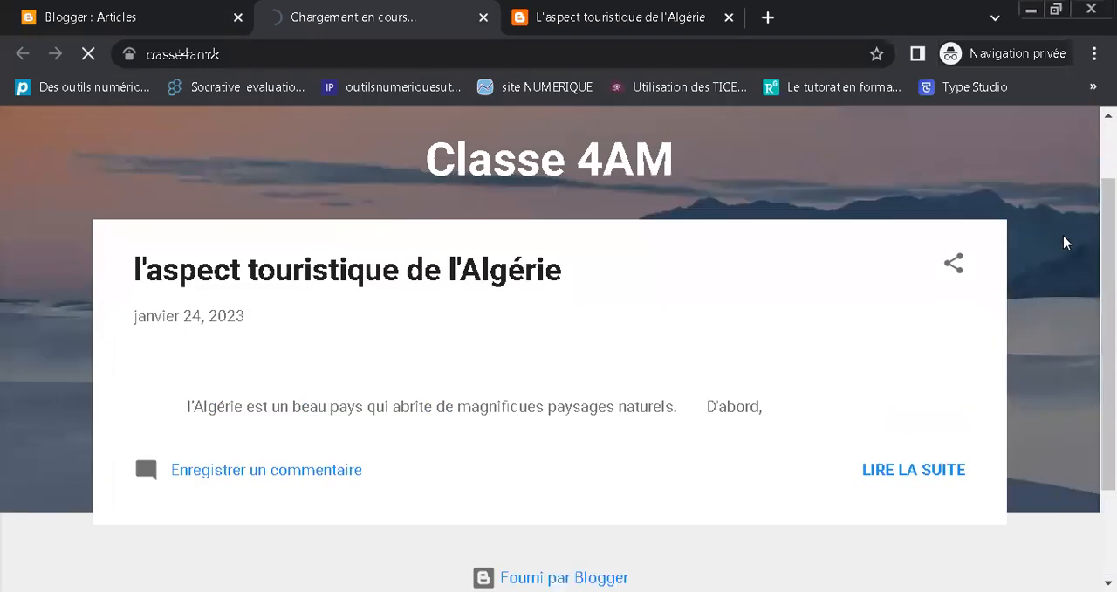
scroll(1069, 184, down, 3)
scroll(1069, 188, down, 6)
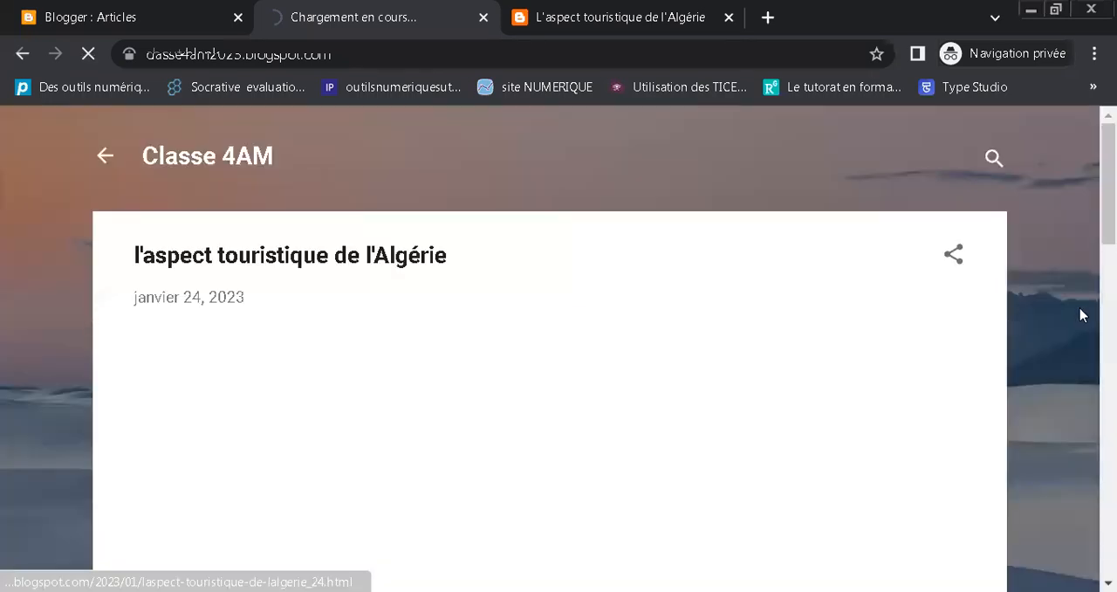
scroll(1073, 232, down, 3)
scroll(1073, 232, down, 7)
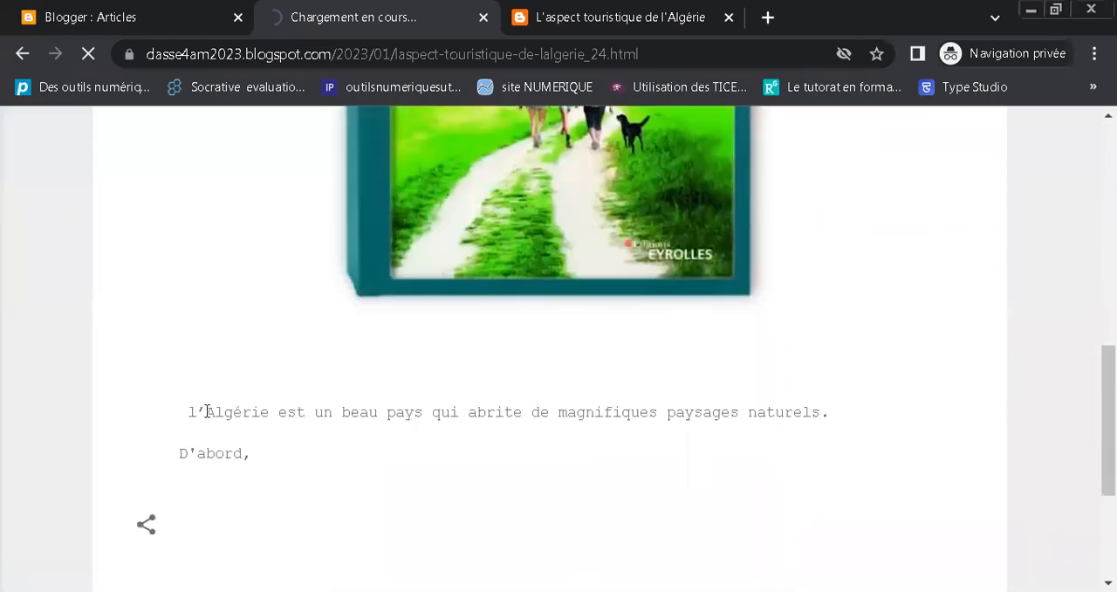
drag(188, 419, 305, 474)
click(390, 458)
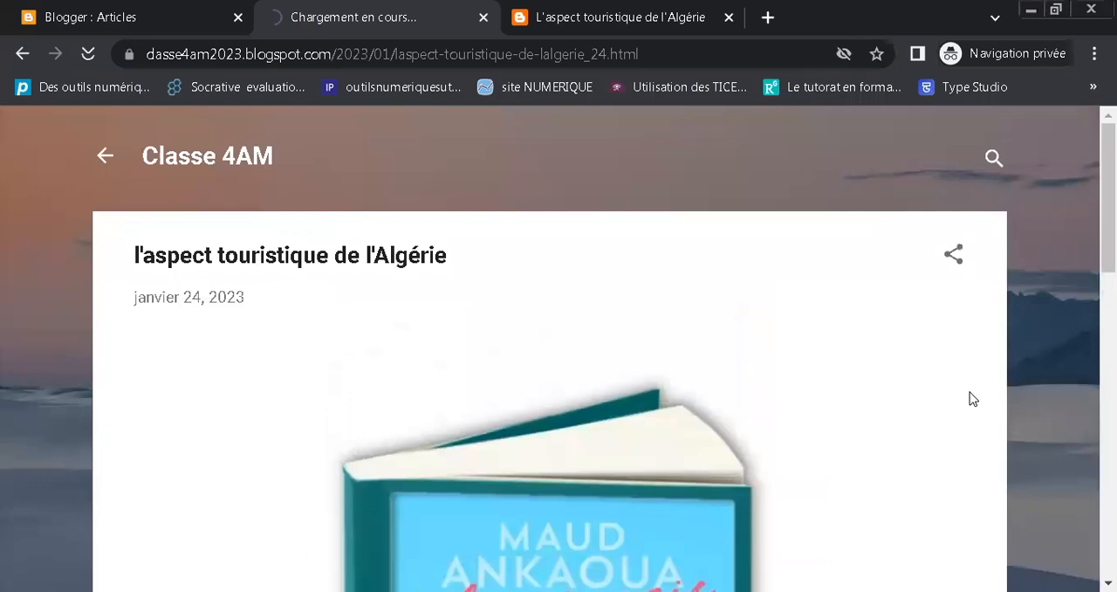
scroll(969, 393, down, 6)
scroll(970, 393, up, 6)
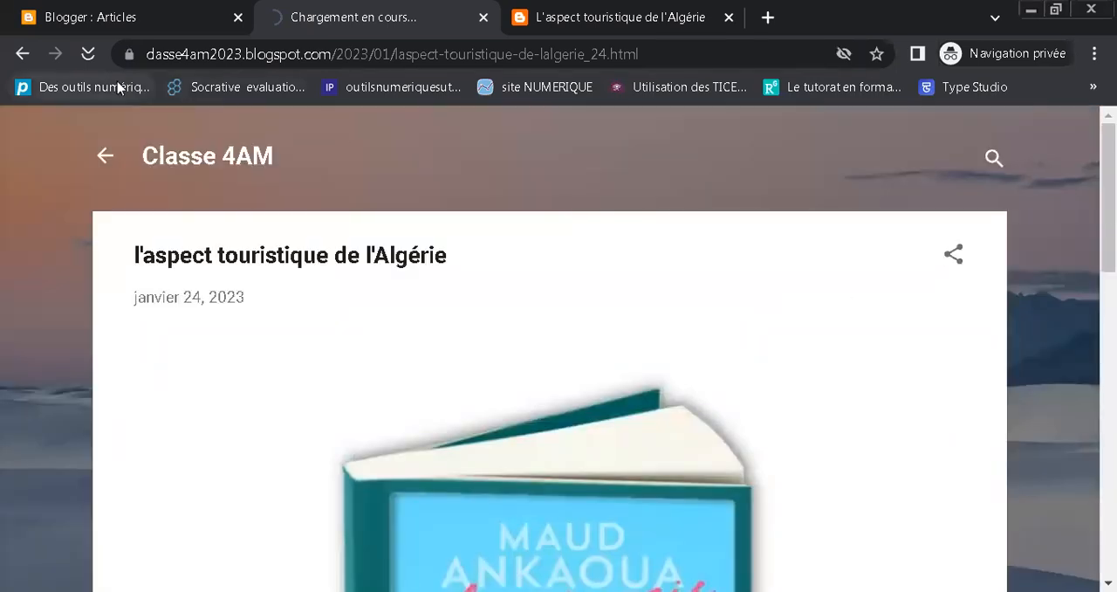
Step: Copy only the blog's domain, classe4am2023.blogspot.com, from the article's web address
drag(146, 54, 216, 54)
click(182, 54)
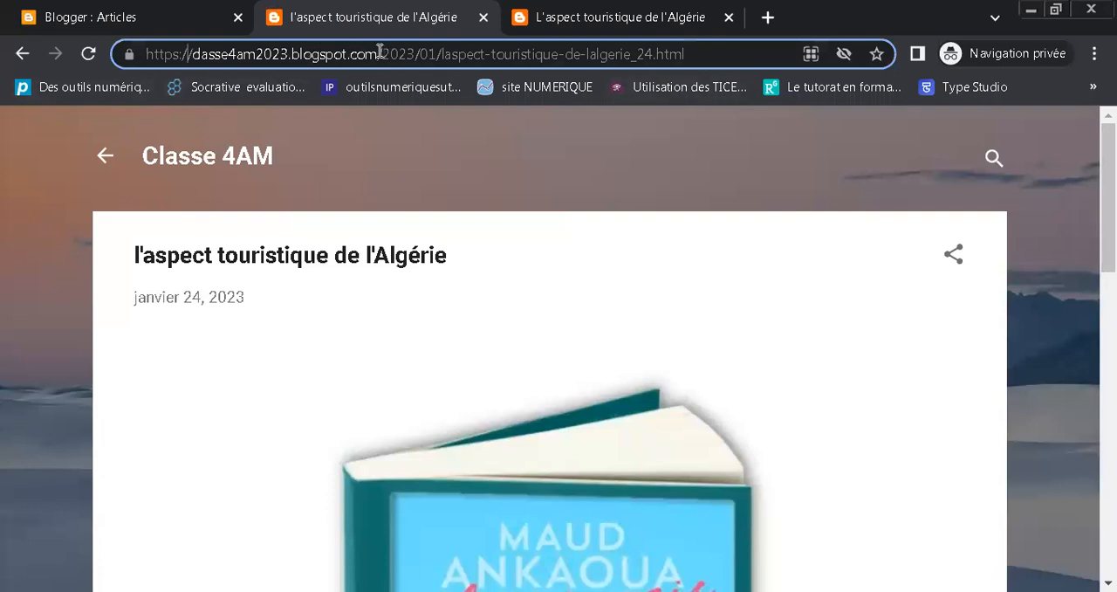
drag(379, 51, 192, 53)
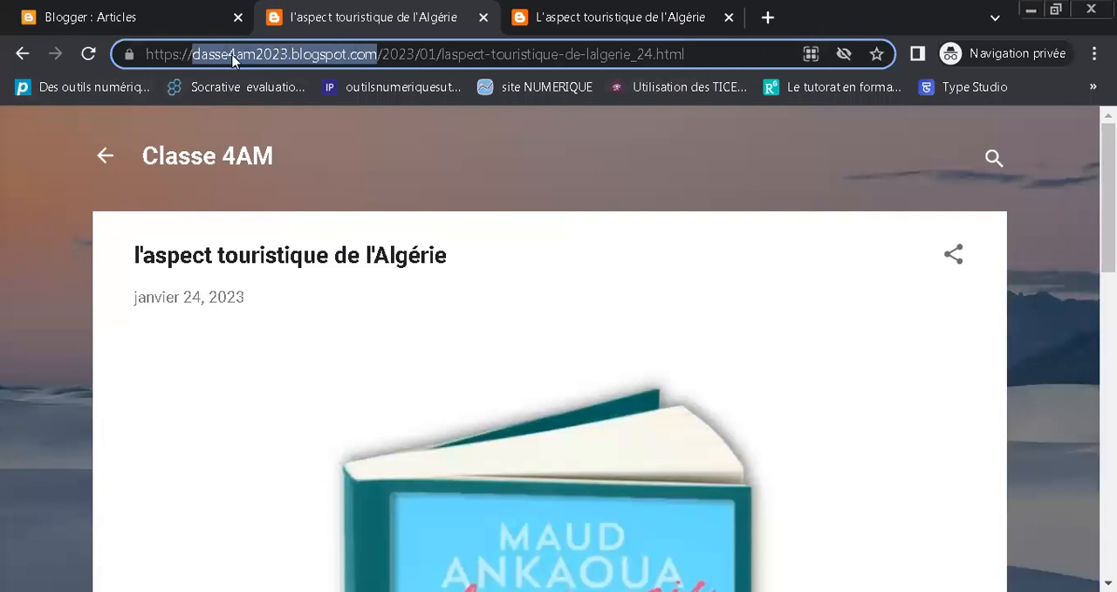
right_click(232, 58)
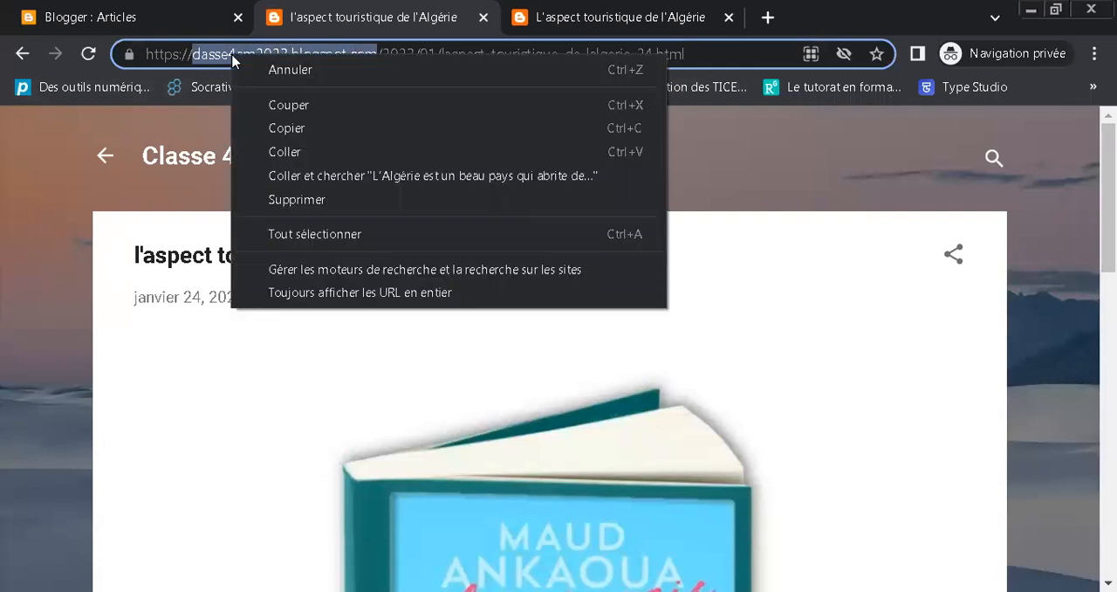
click(277, 127)
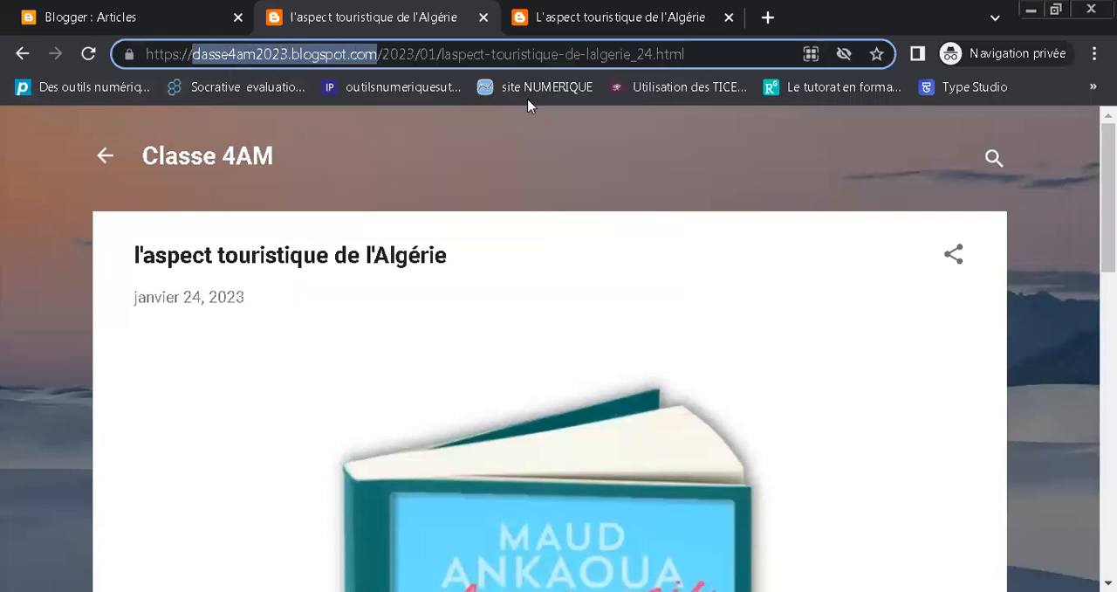
Step: Load the copied address classe4am2023.blogspot.com in a new tab and look through the blog's home page
click(769, 18)
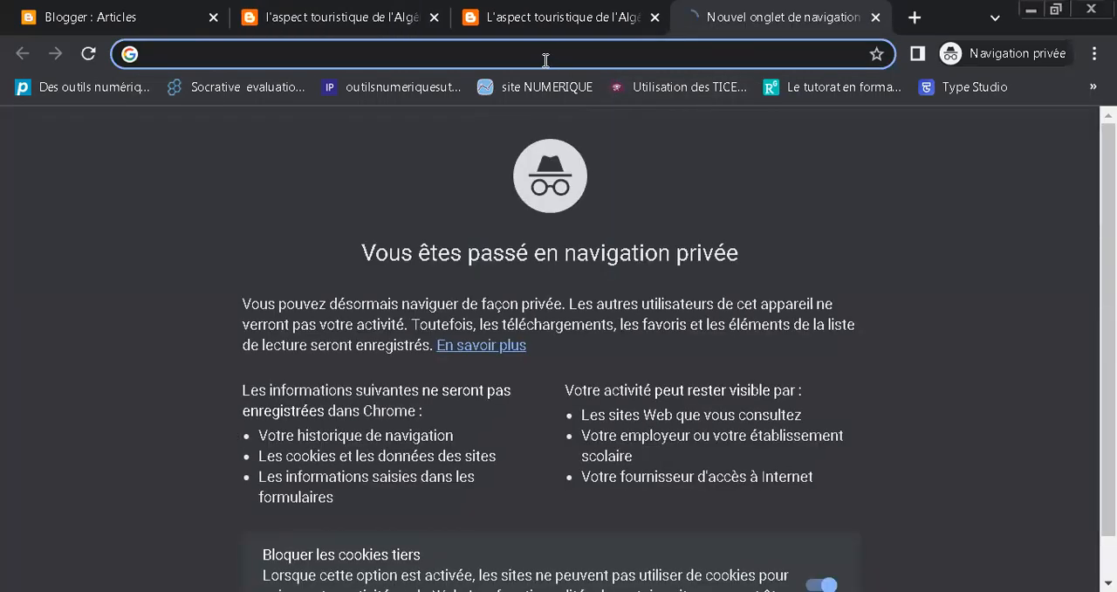
right_click(545, 57)
click(599, 158)
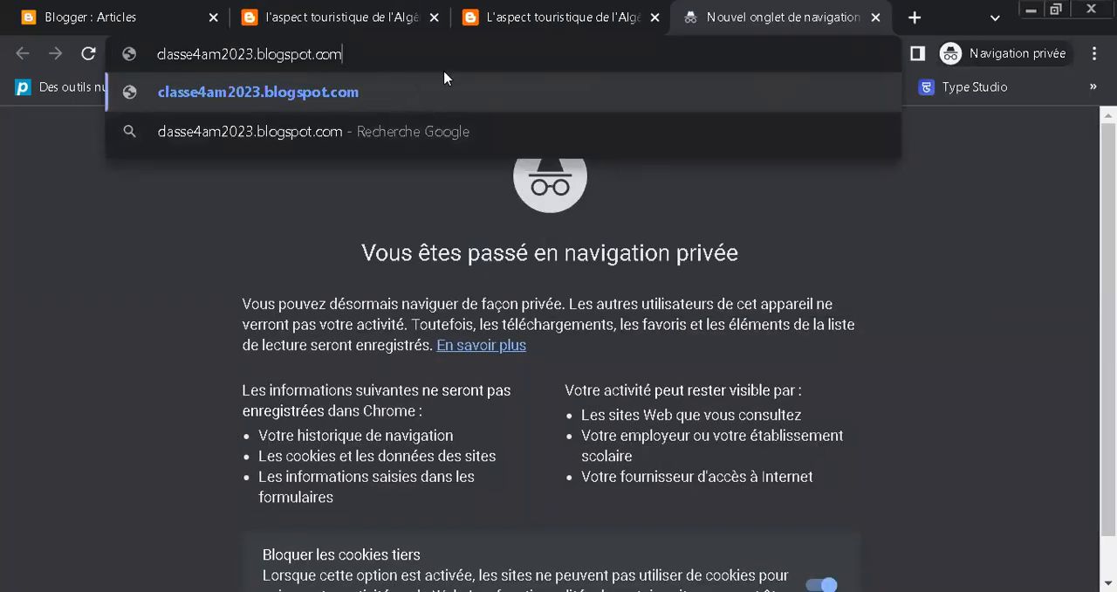
key(Return)
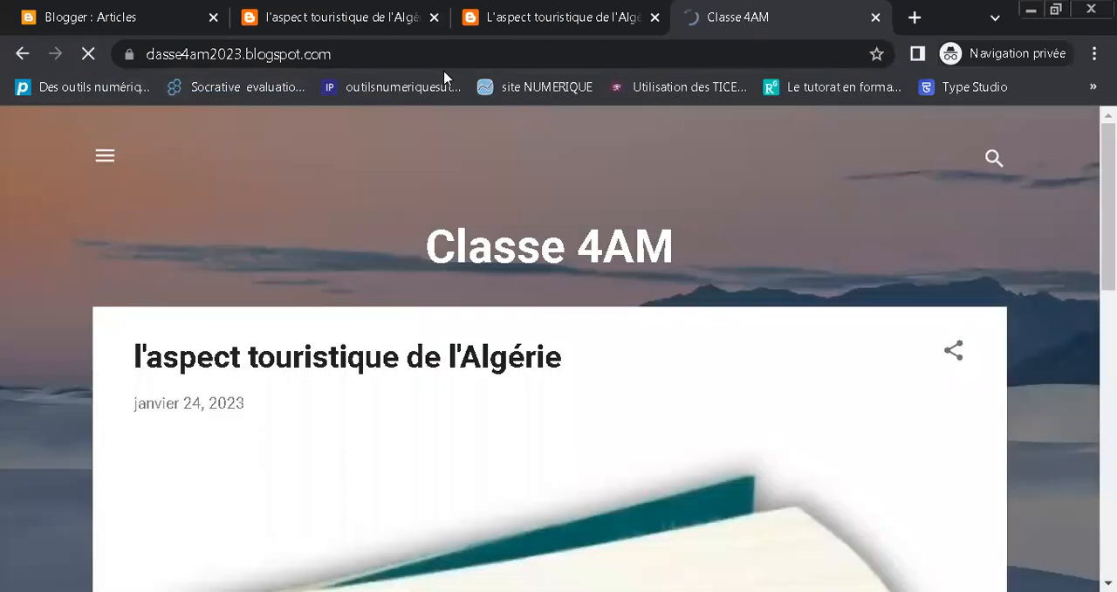
scroll(1094, 248, down, 4)
scroll(1095, 248, down, 6)
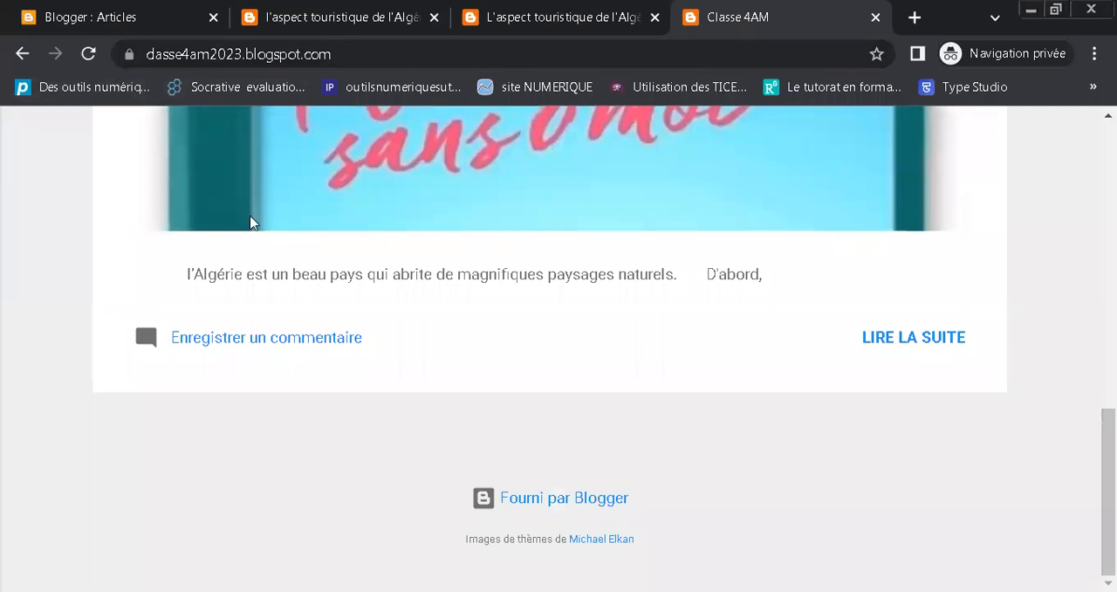
Step: Return to the Blogger article list and create another new article
key(ctrl+Tab)
scroll(140, 235, up, 2)
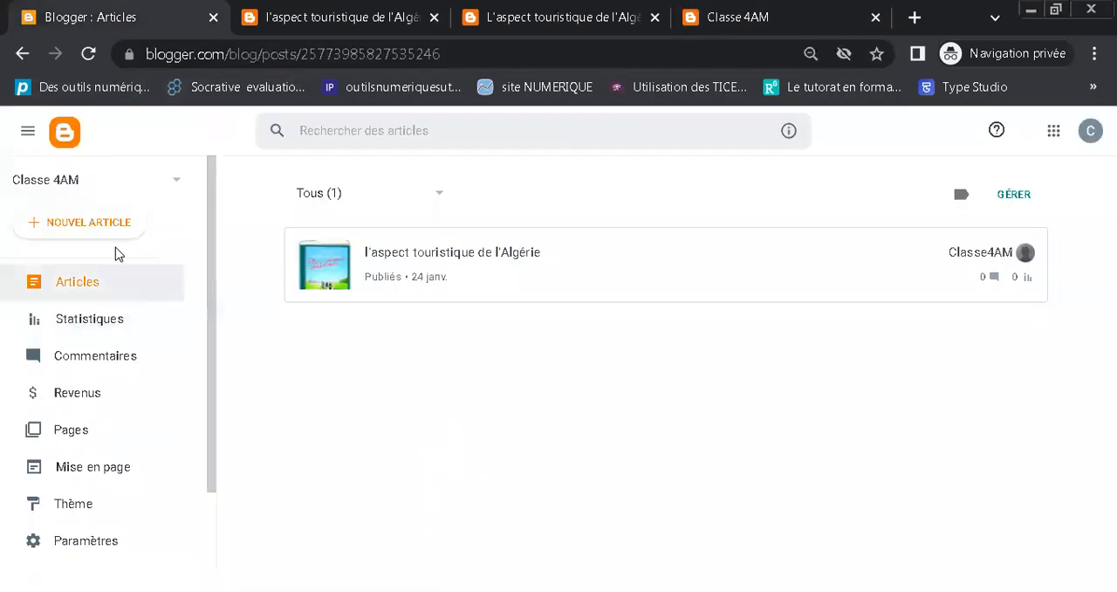
click(77, 225)
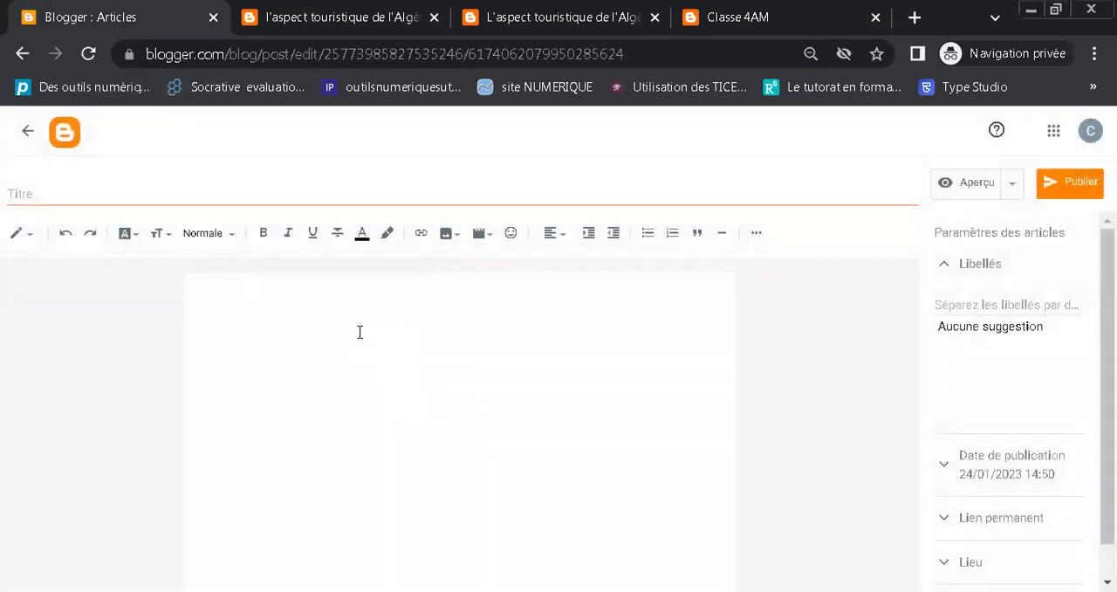
click(357, 332)
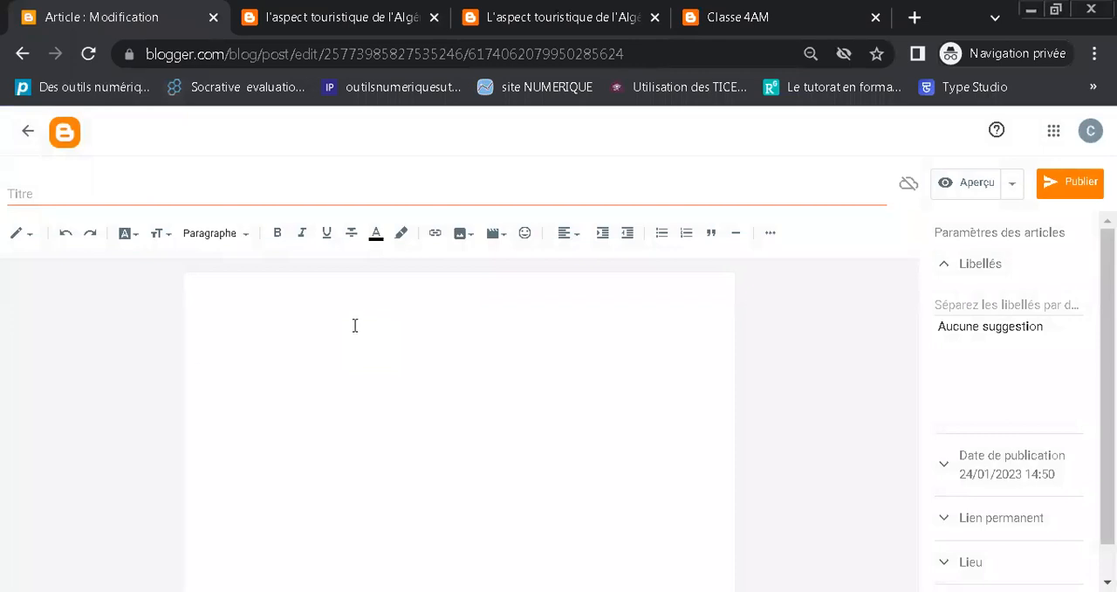
click(314, 191)
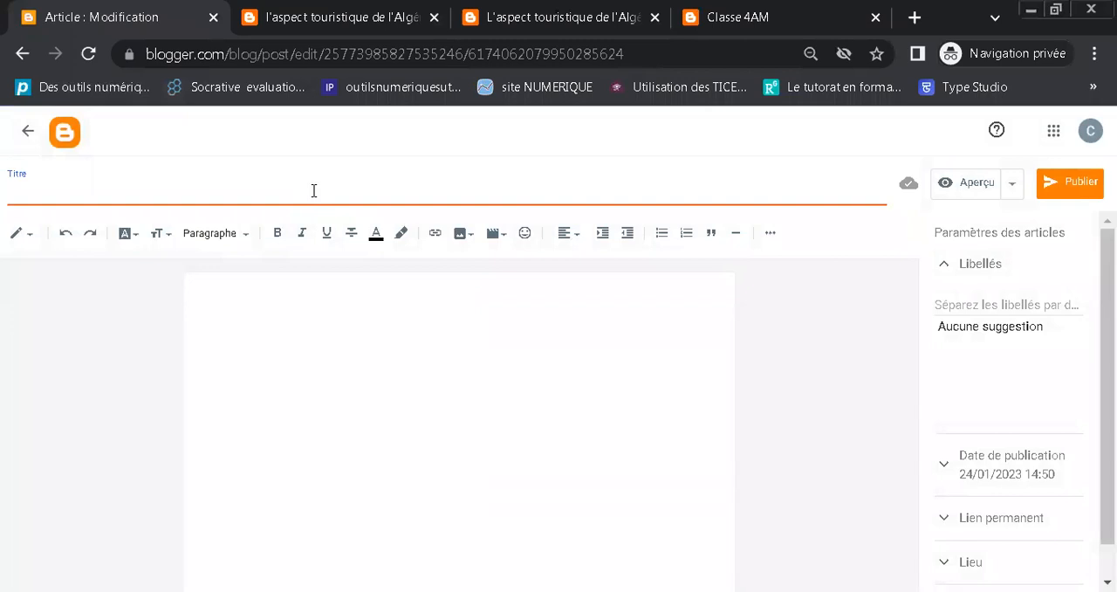
click(527, 566)
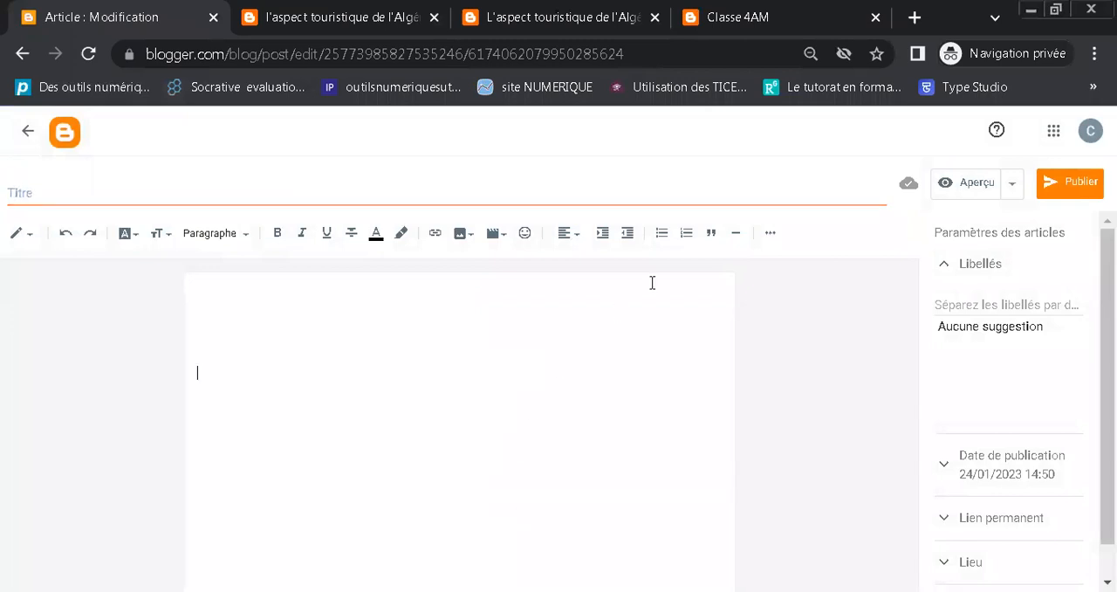
click(622, 399)
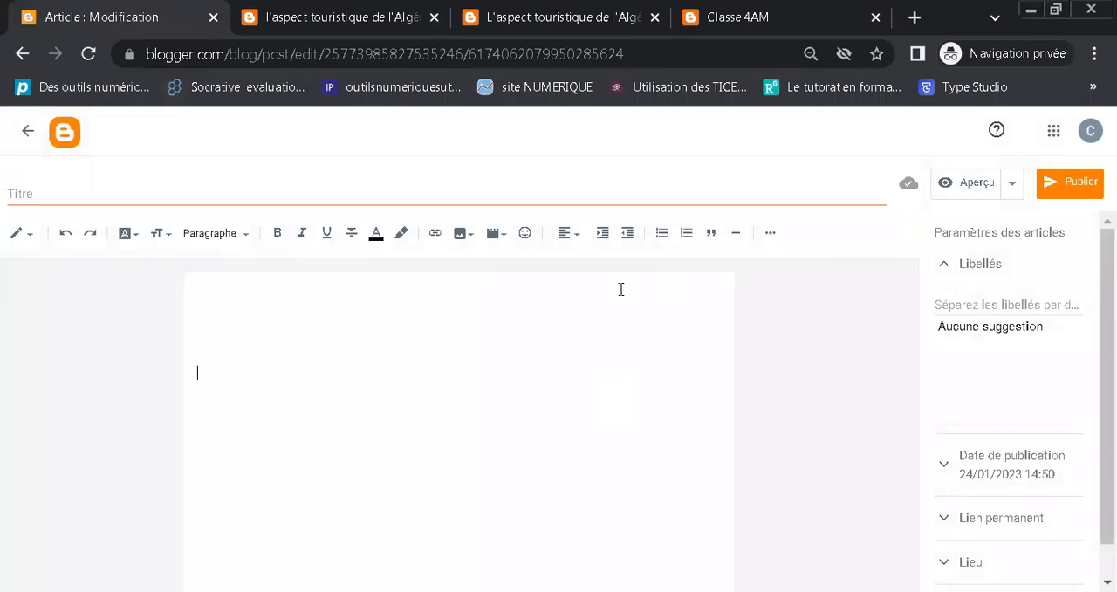